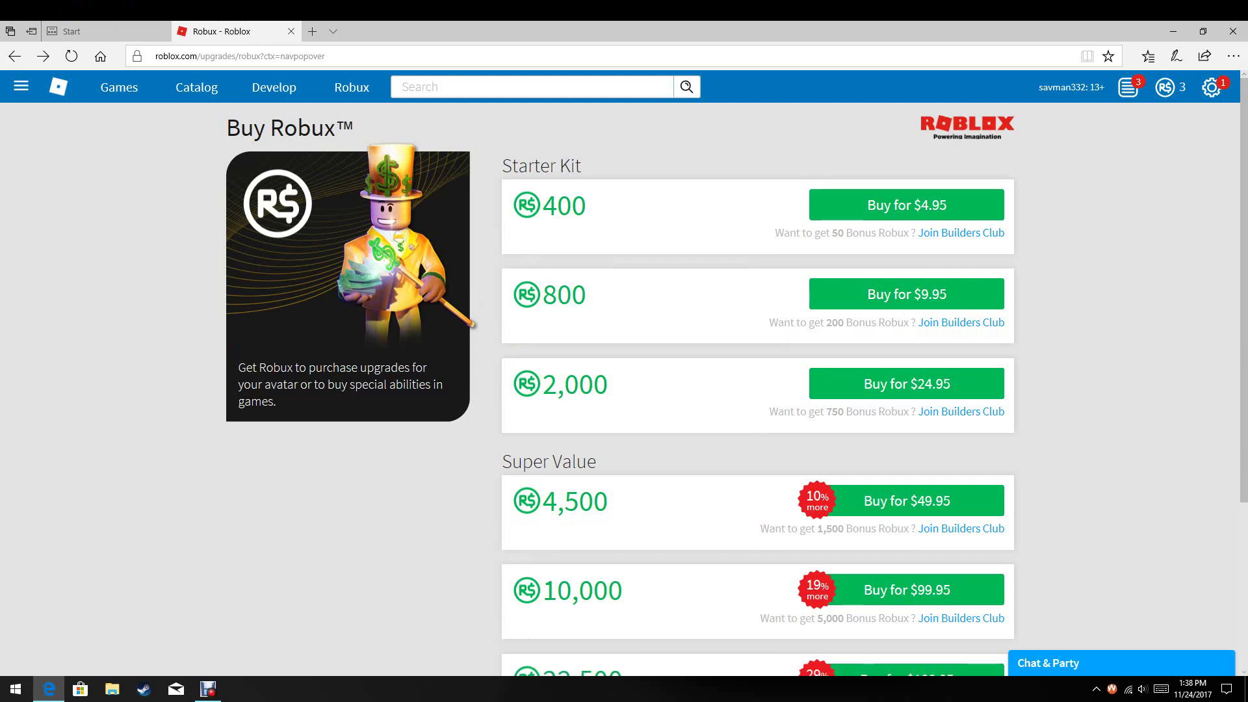
pyautogui.scroll(-2, 907, 294)
pyautogui.scroll(2, 907, 293)
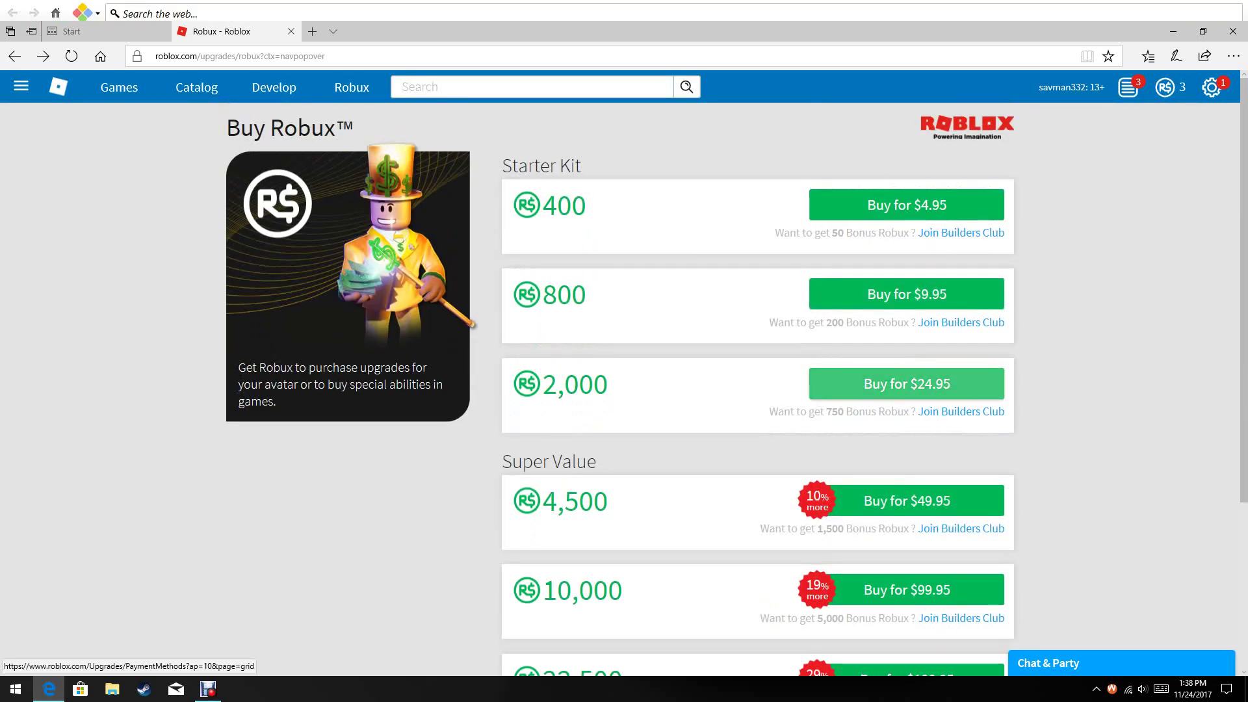
# - Choose the 2,000 Robux package for $24.95, reaching the secure payment step
pyautogui.click(908, 383)
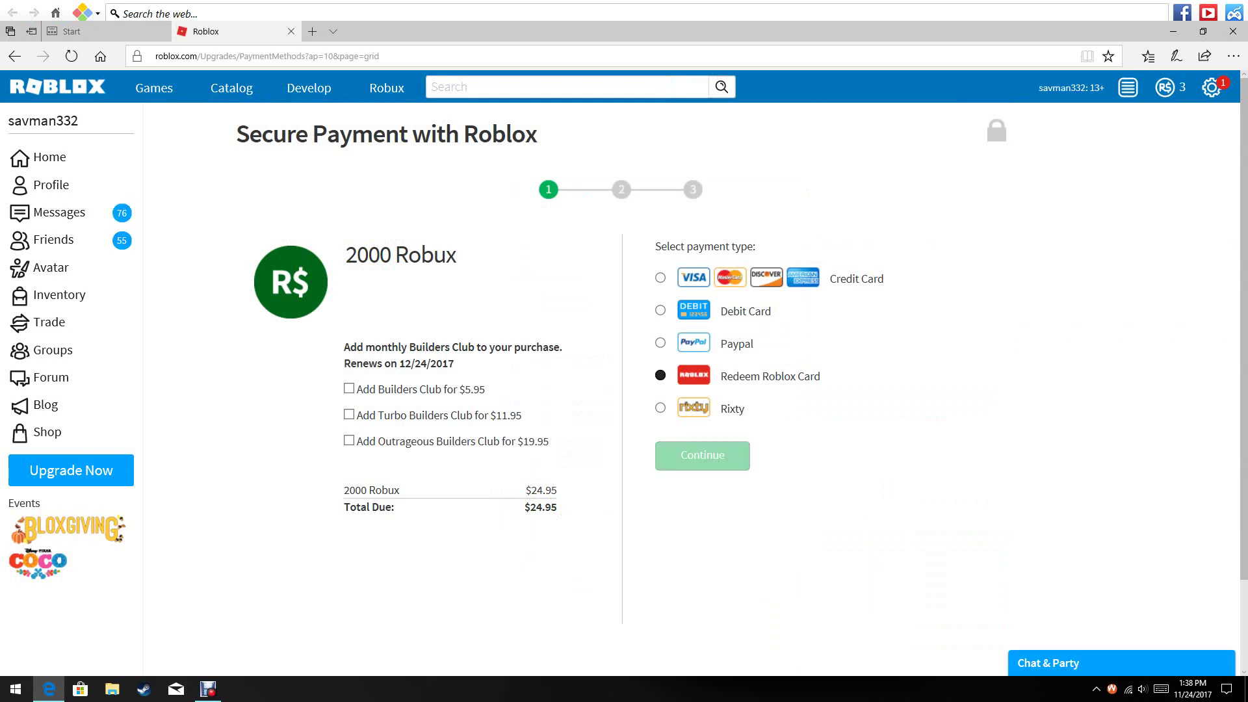
# - Redeem the Roblox card PIN, raising credit to $25.20 for the 2,000 Robux order
pyautogui.click(703, 455)
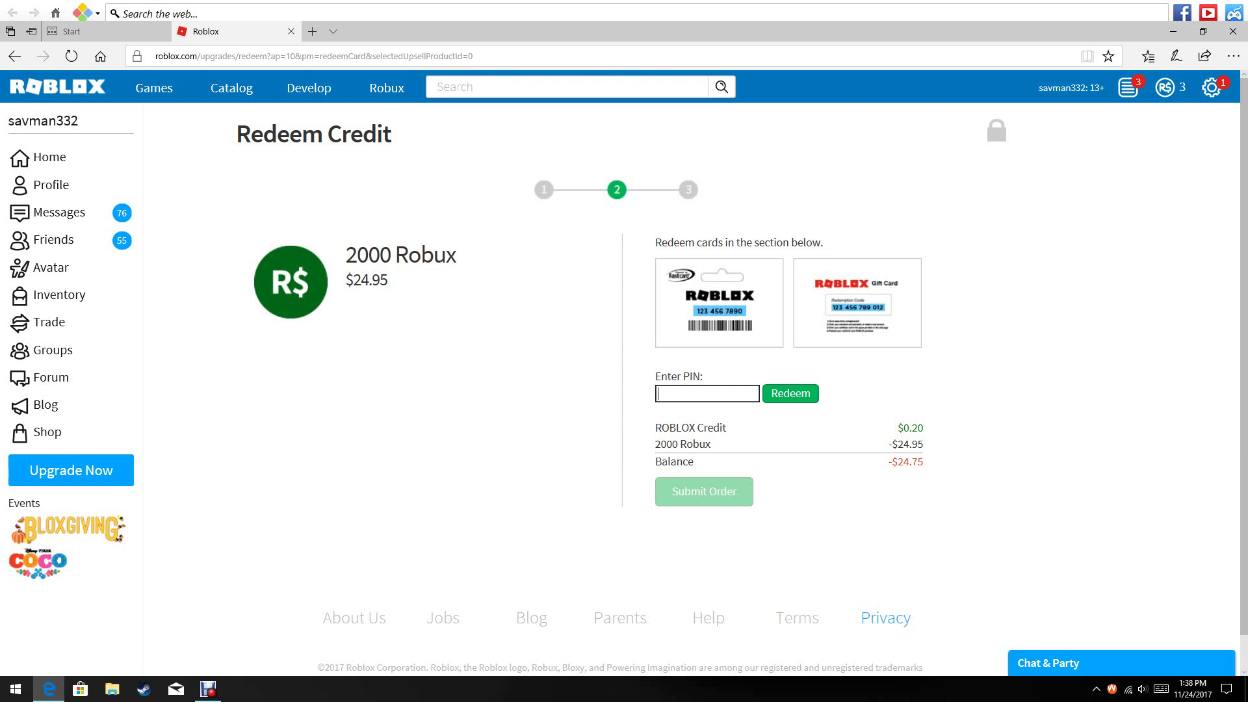
pyautogui.press('Tab')
pyautogui.press('Return')
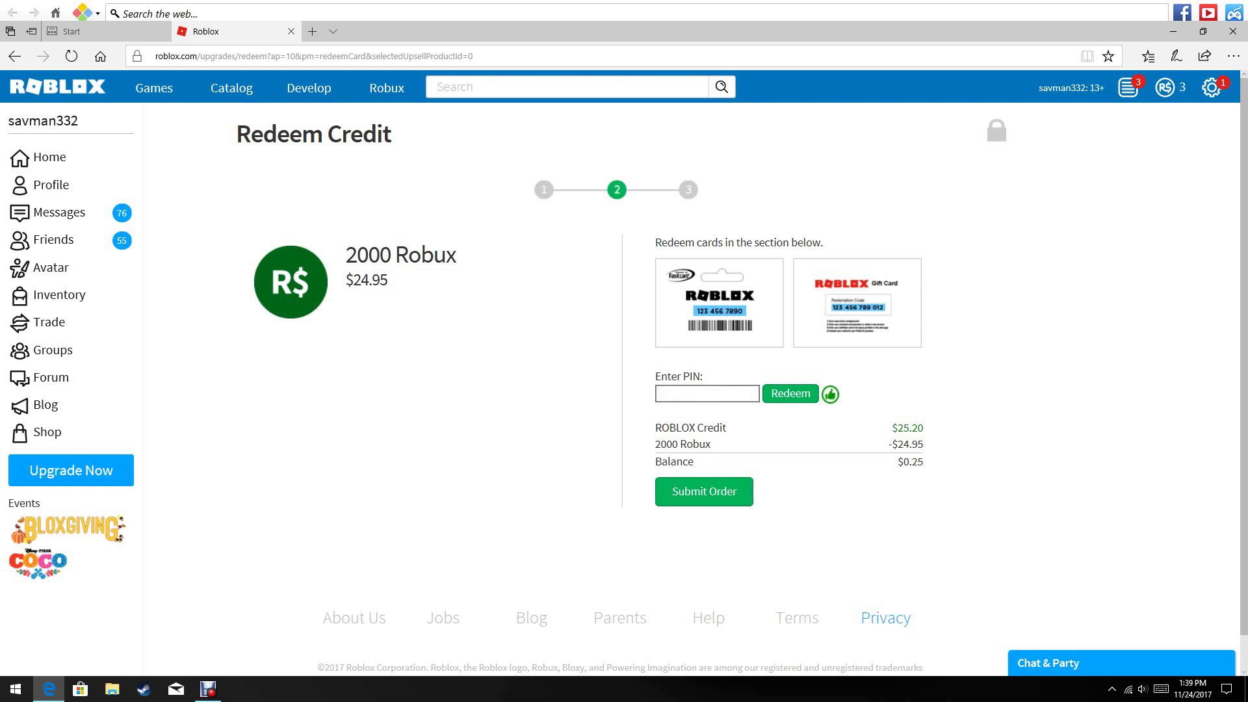
# - Submit the 2,000 Robux order and land on the purchase success page
pyautogui.click(705, 490)
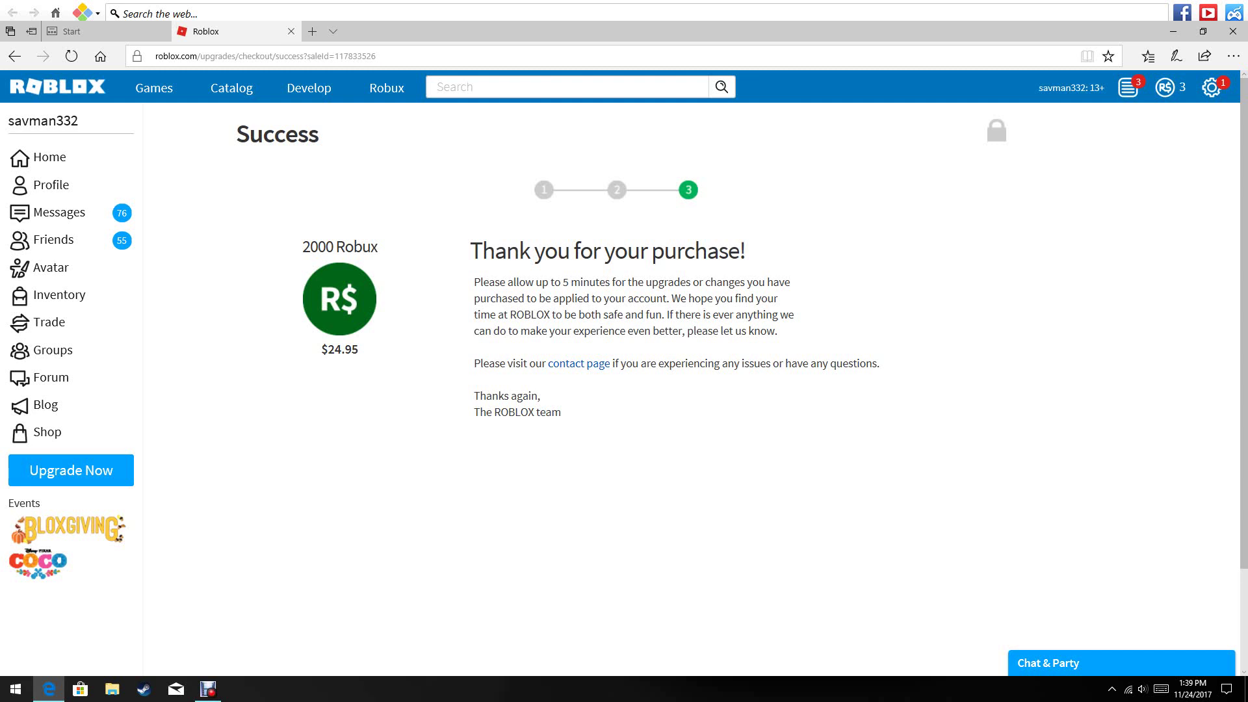
pyautogui.scroll(-2, 625, 390)
pyautogui.scroll(2, 624, 390)
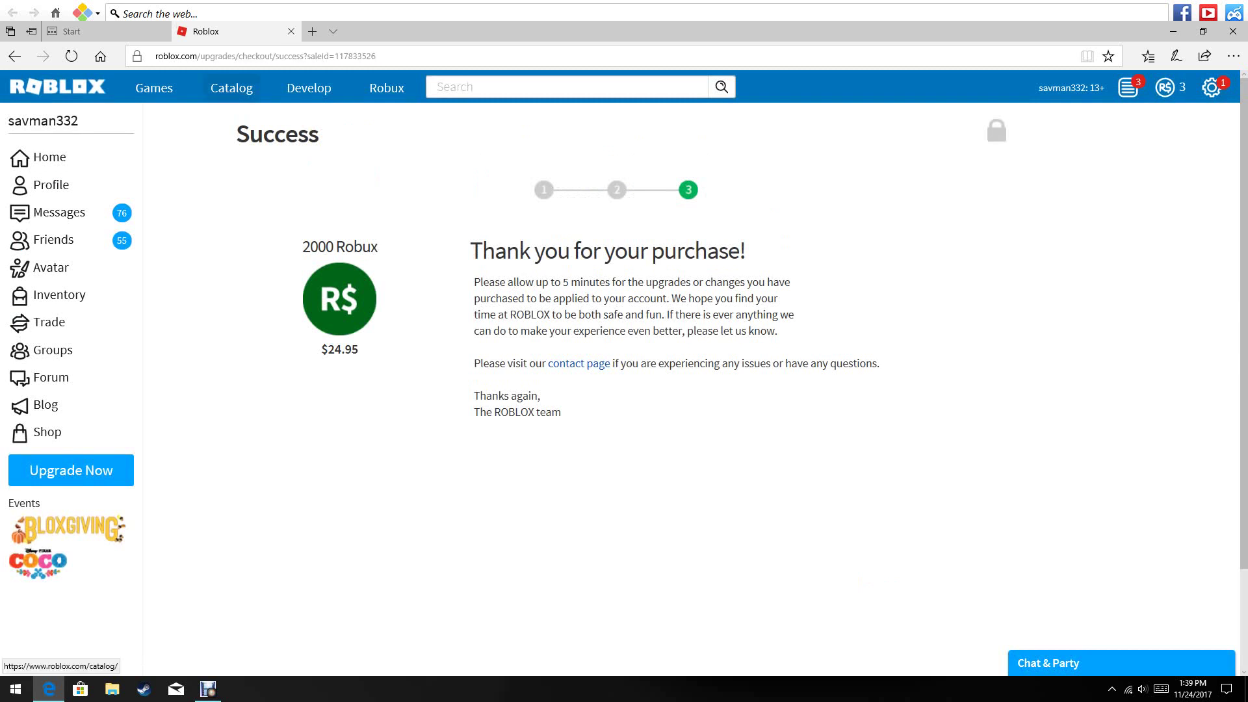
# - Go to the Roblox Catalog of featured items with the 2,003 Robux balance
pyautogui.click(231, 89)
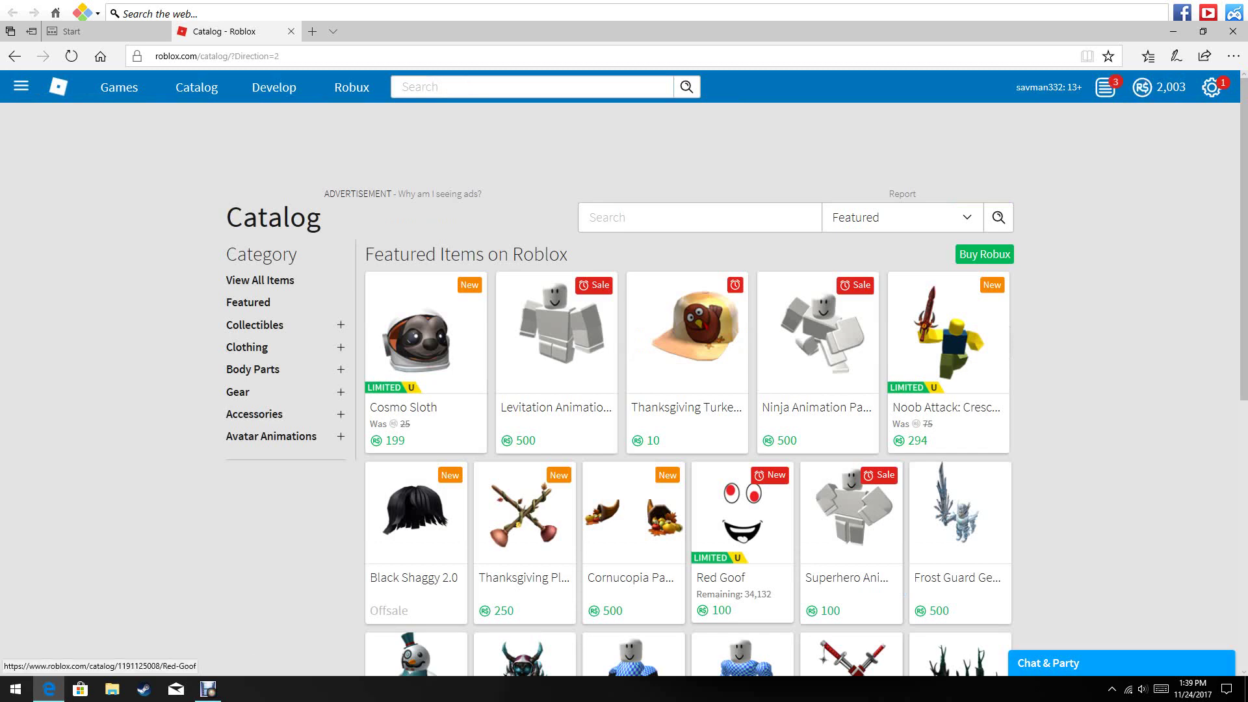
pyautogui.scroll(-1, 742, 508)
pyautogui.scroll(-3, 741, 449)
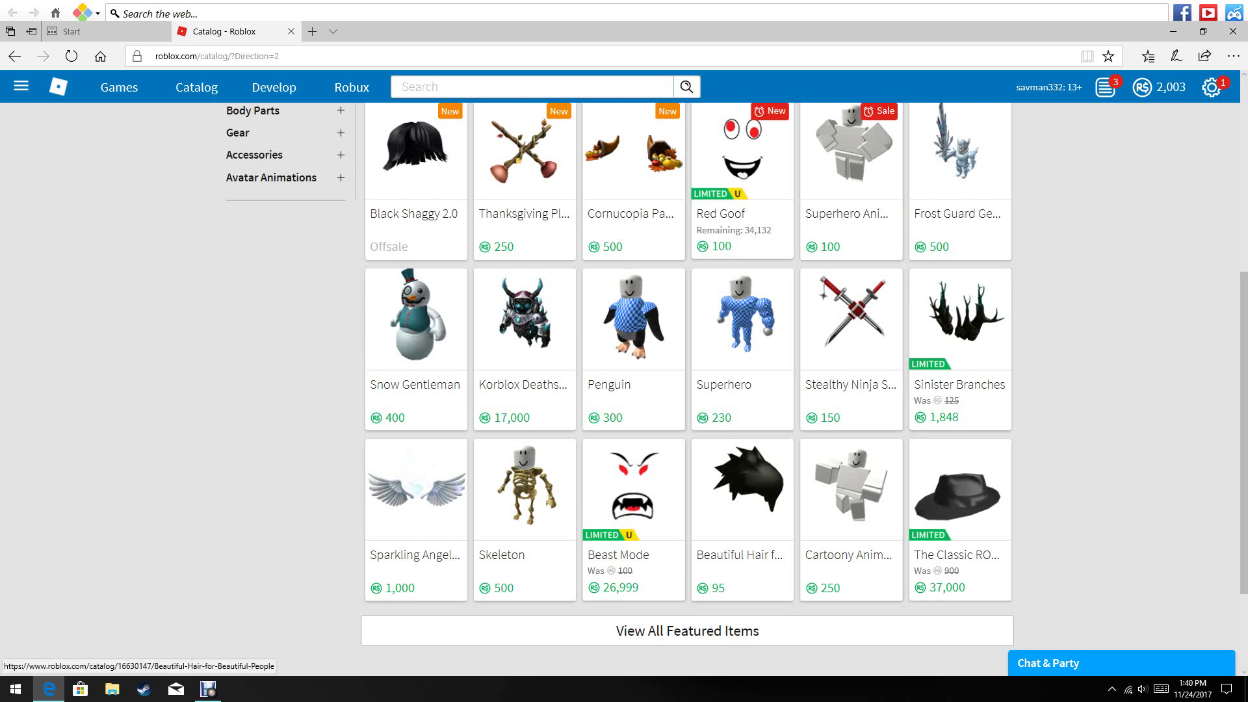
pyautogui.scroll(2, 741, 517)
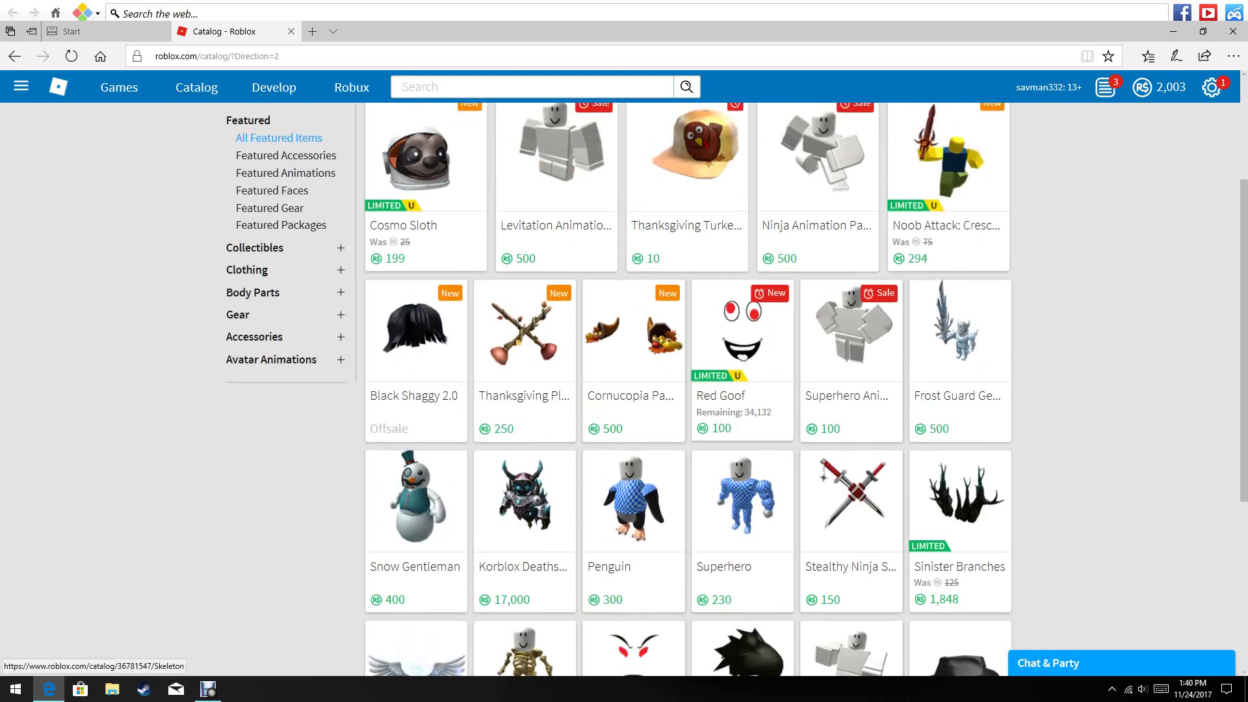
pyautogui.scroll(-1, 526, 649)
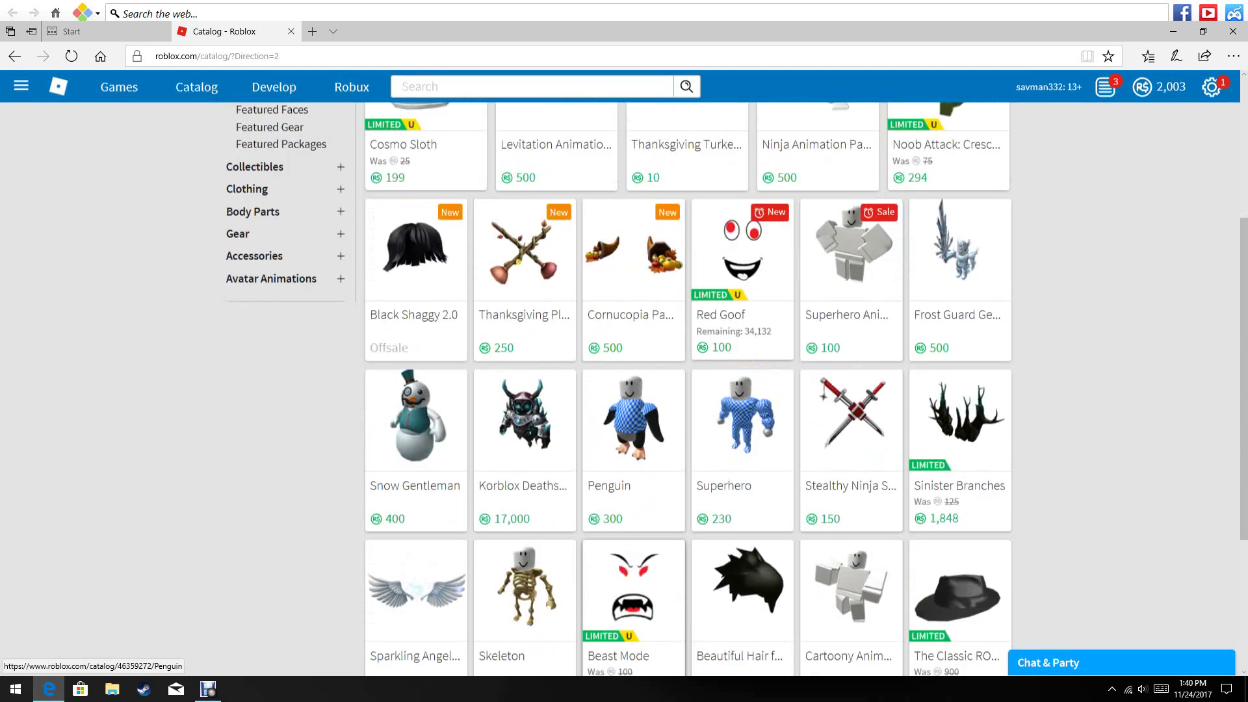
pyautogui.scroll(-2, 635, 420)
pyautogui.scroll(2, 956, 263)
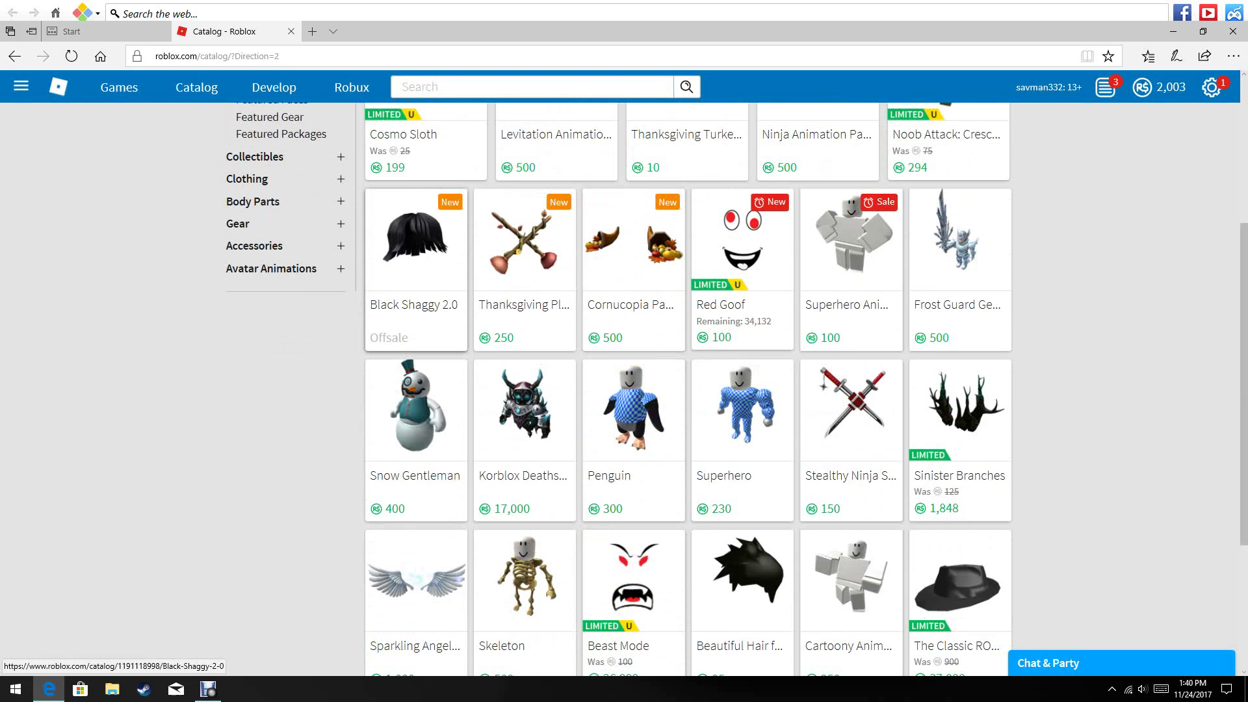
pyautogui.scroll(2, 683, 273)
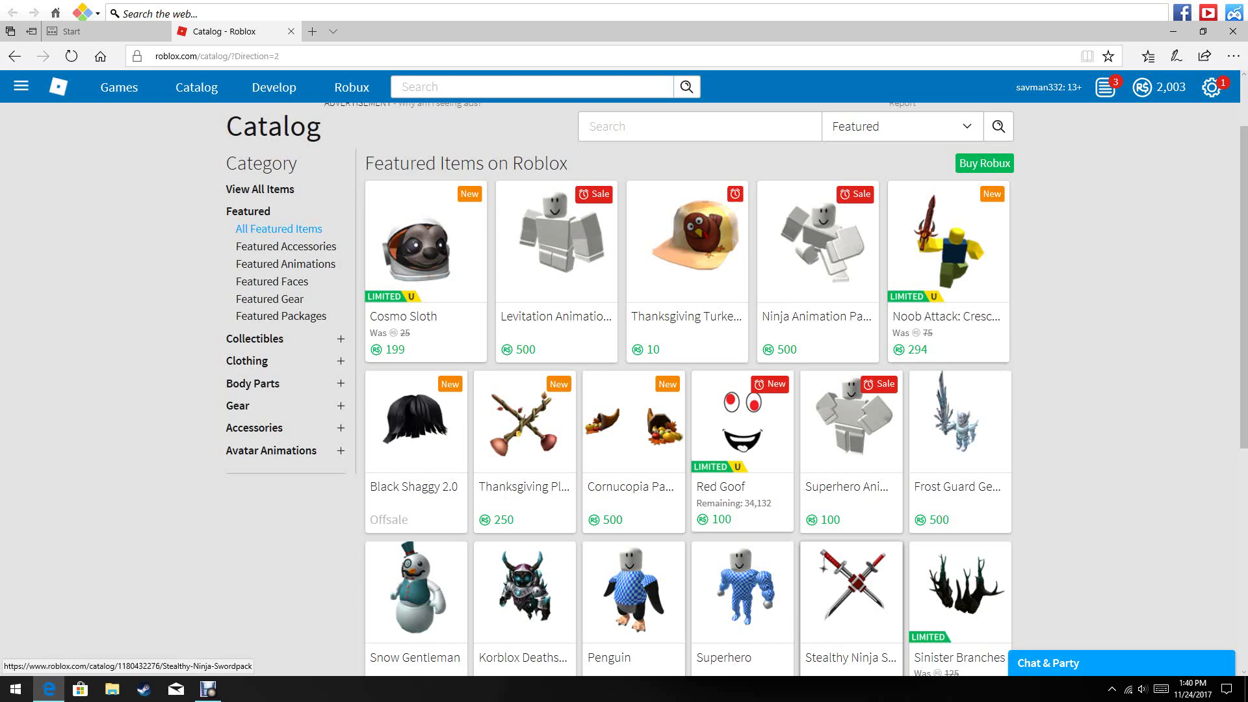
pyautogui.scroll(-2, 961, 585)
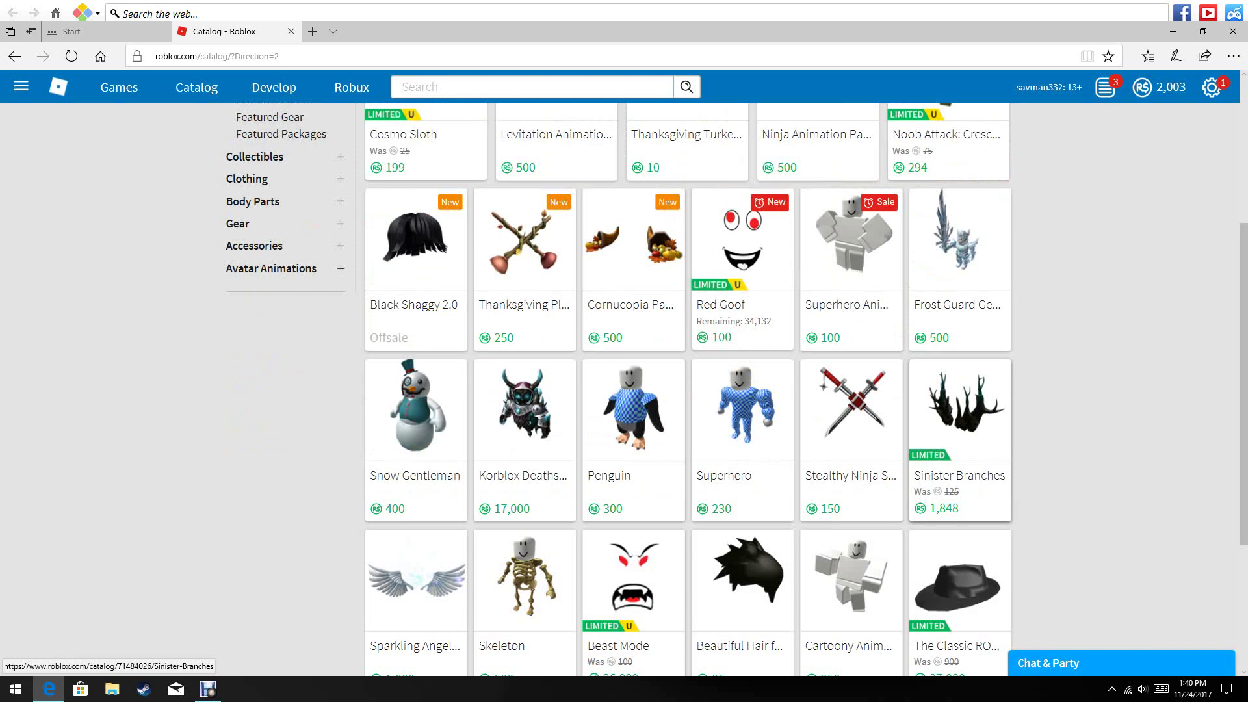
pyautogui.scroll(3, 960, 439)
pyautogui.scroll(-5, 878, 390)
pyautogui.scroll(1, 851, 332)
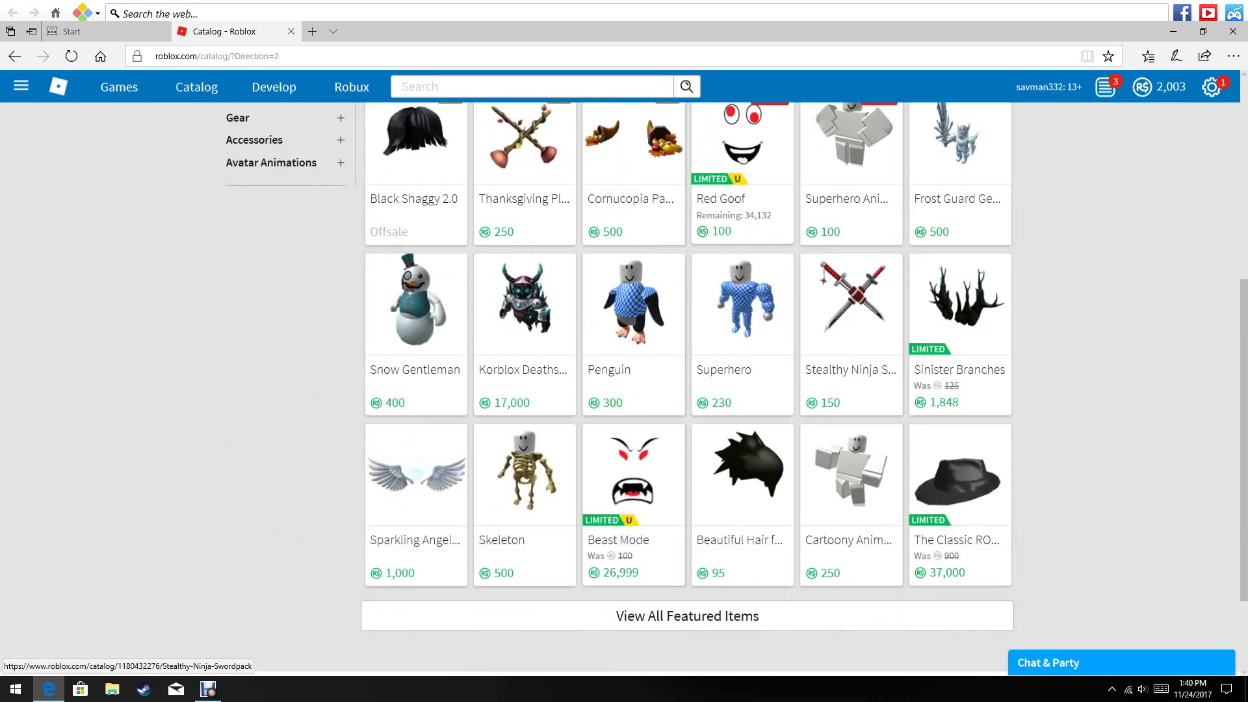
pyautogui.scroll(-1, 688, 390)
# - Browse the full featured listing through several pages, ending on page 2 (items 31–60)
pyautogui.click(688, 538)
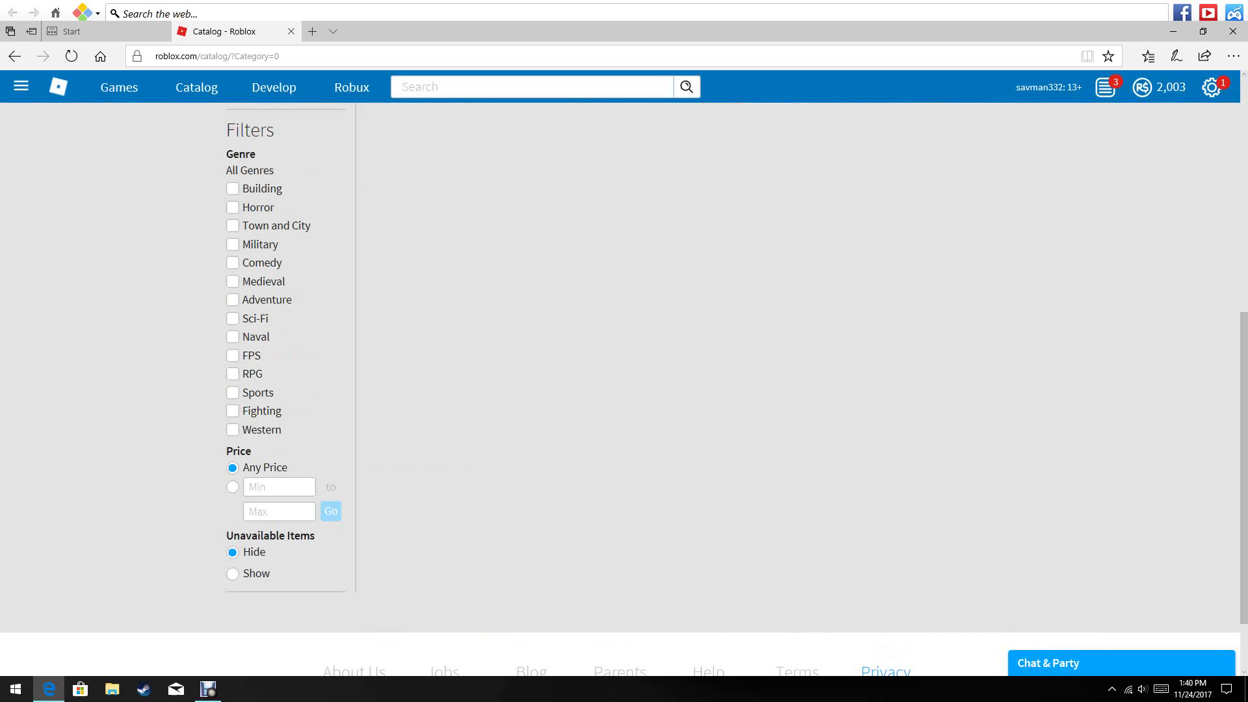
pyautogui.scroll(1, 634, 488)
pyautogui.scroll(2, 634, 488)
pyautogui.scroll(1, 634, 488)
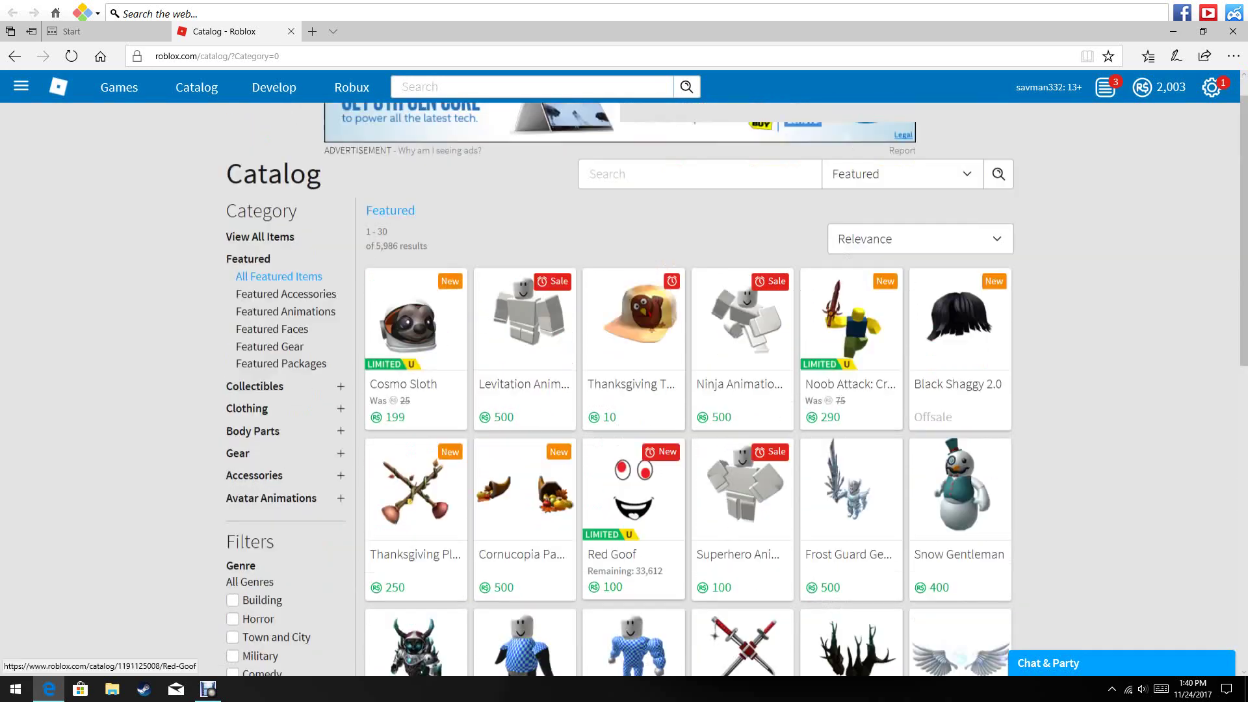
pyautogui.scroll(-3, 634, 488)
pyautogui.scroll(-1, 961, 292)
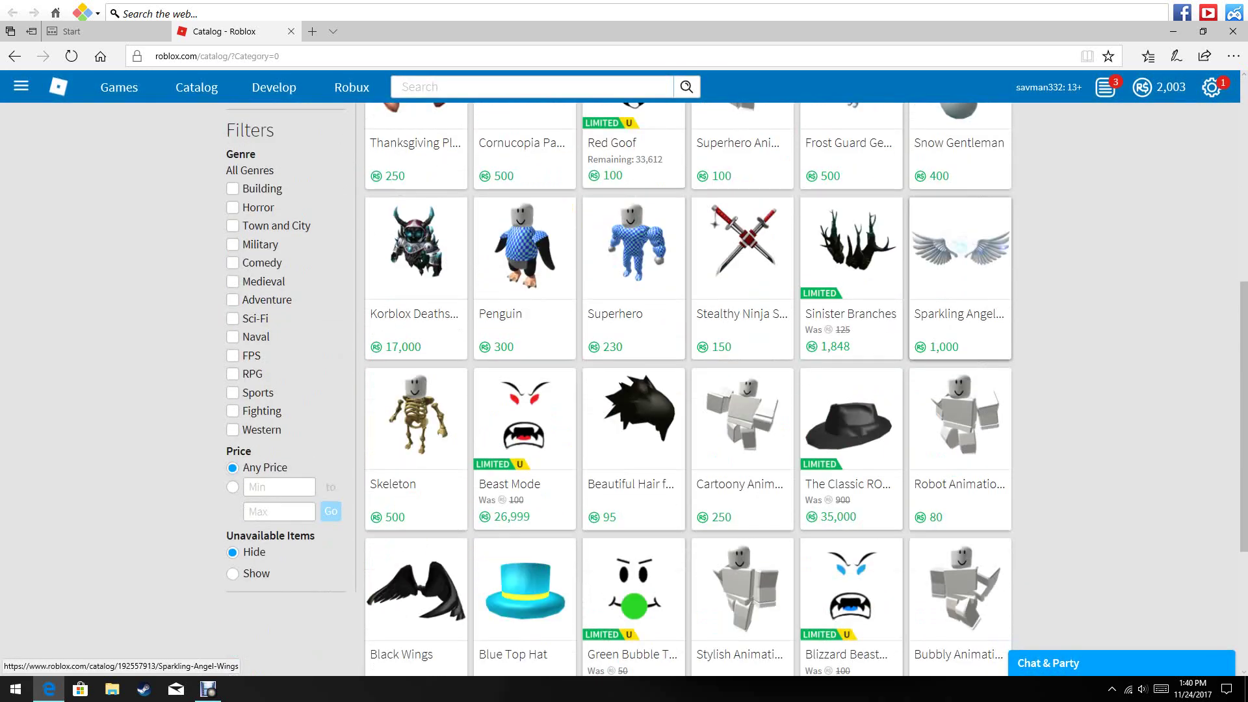
pyautogui.scroll(-1, 960, 293)
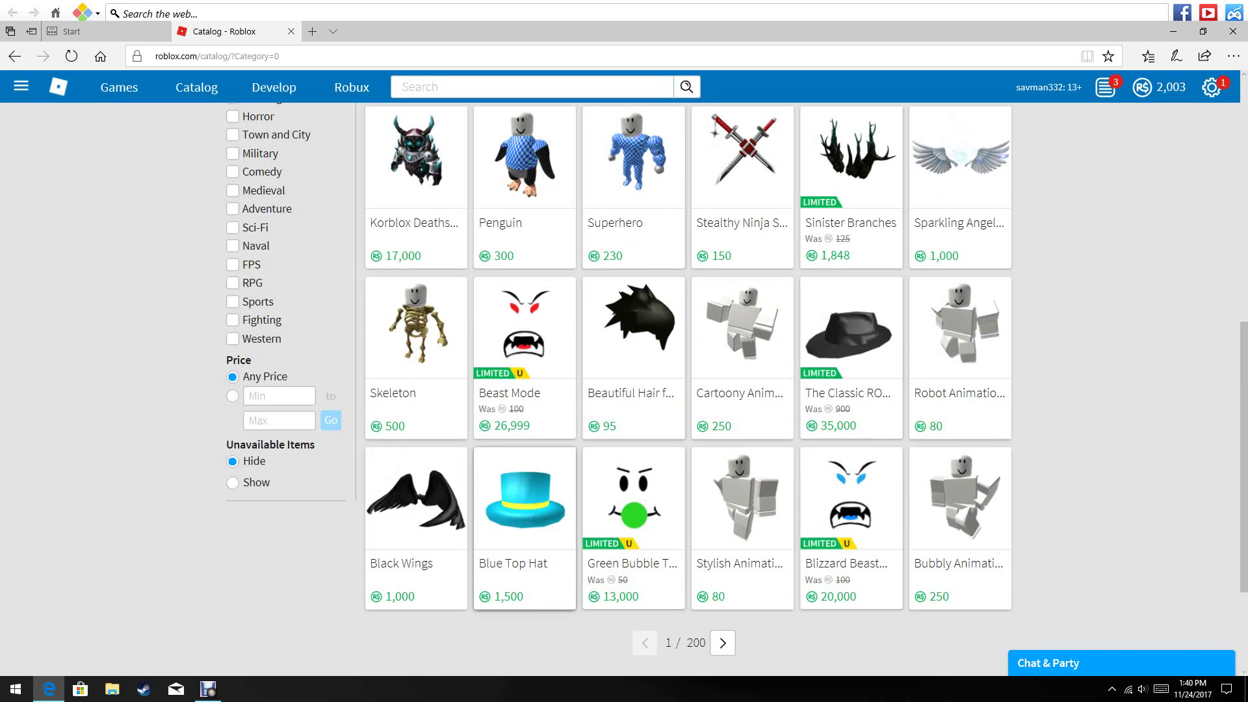
pyautogui.click(722, 643)
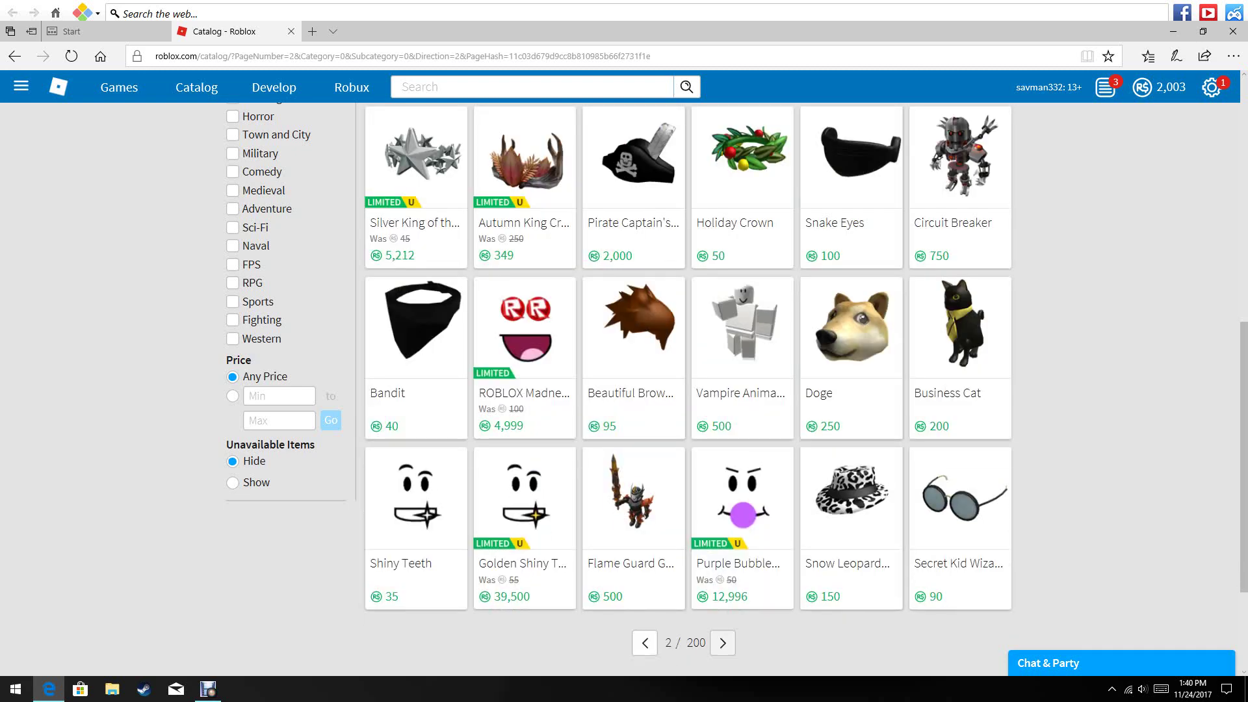
pyautogui.scroll(2, 682, 391)
pyautogui.scroll(3, 682, 390)
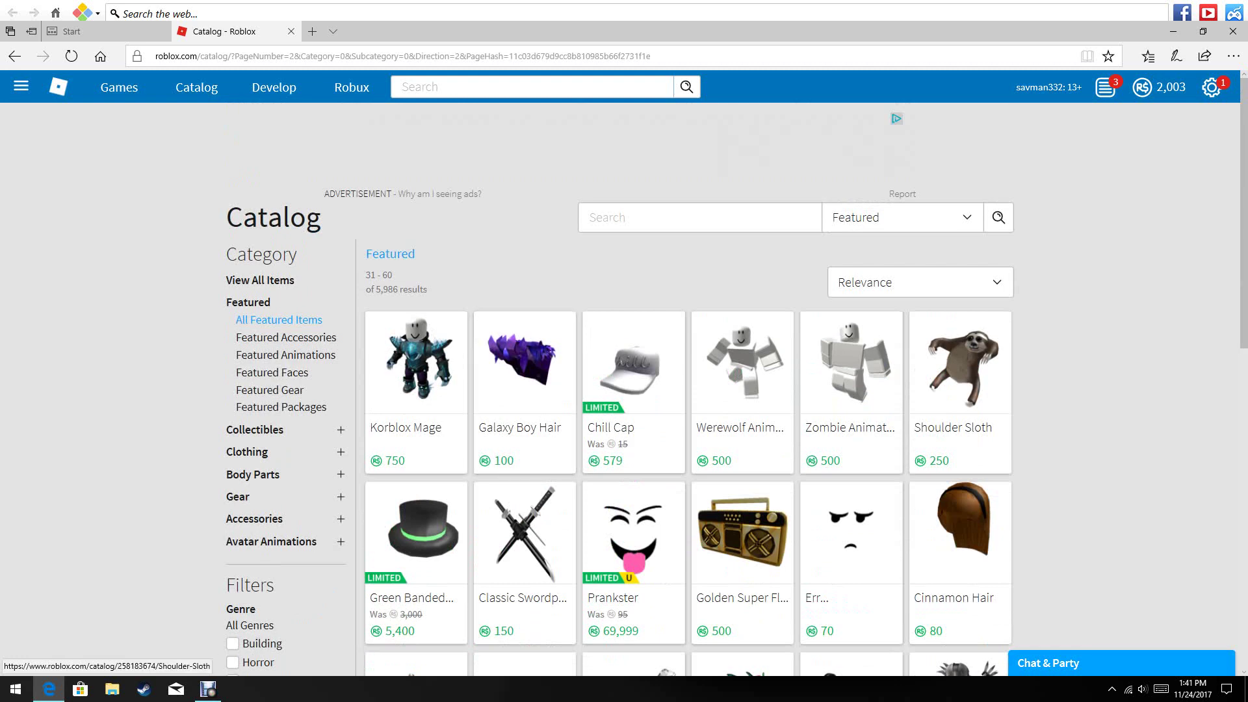
pyautogui.scroll(-1, 960, 351)
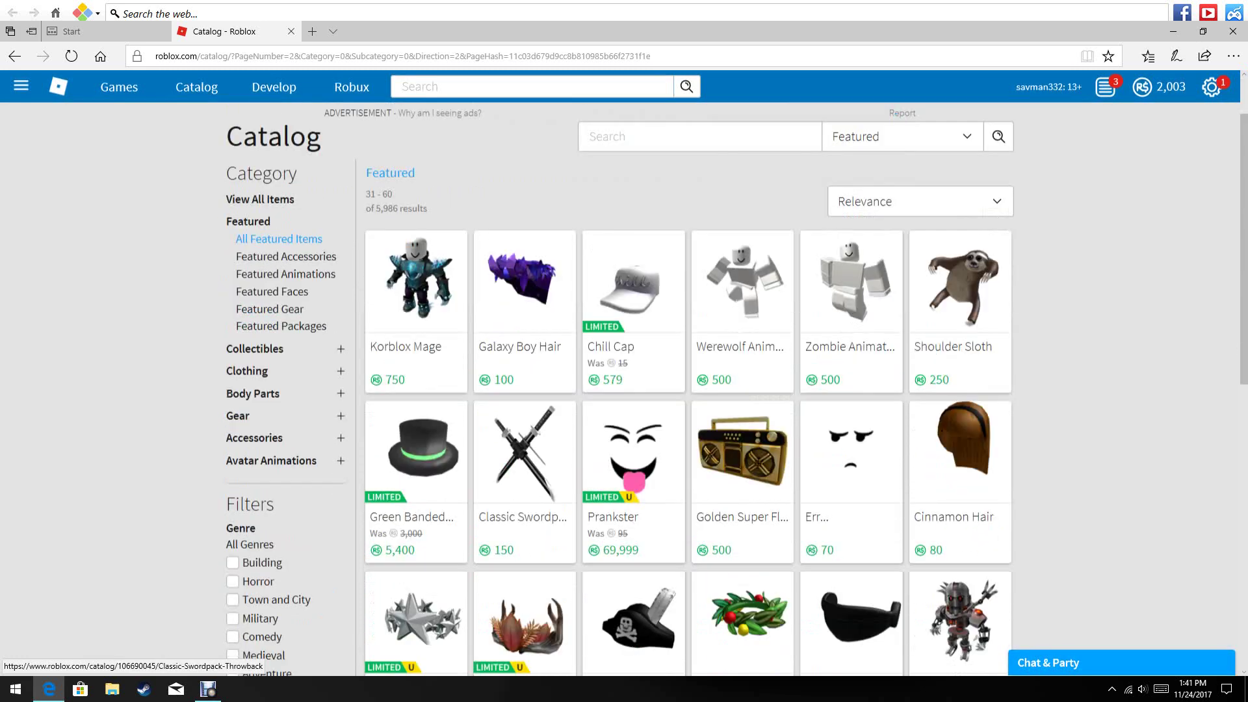
pyautogui.scroll(-2, 525, 429)
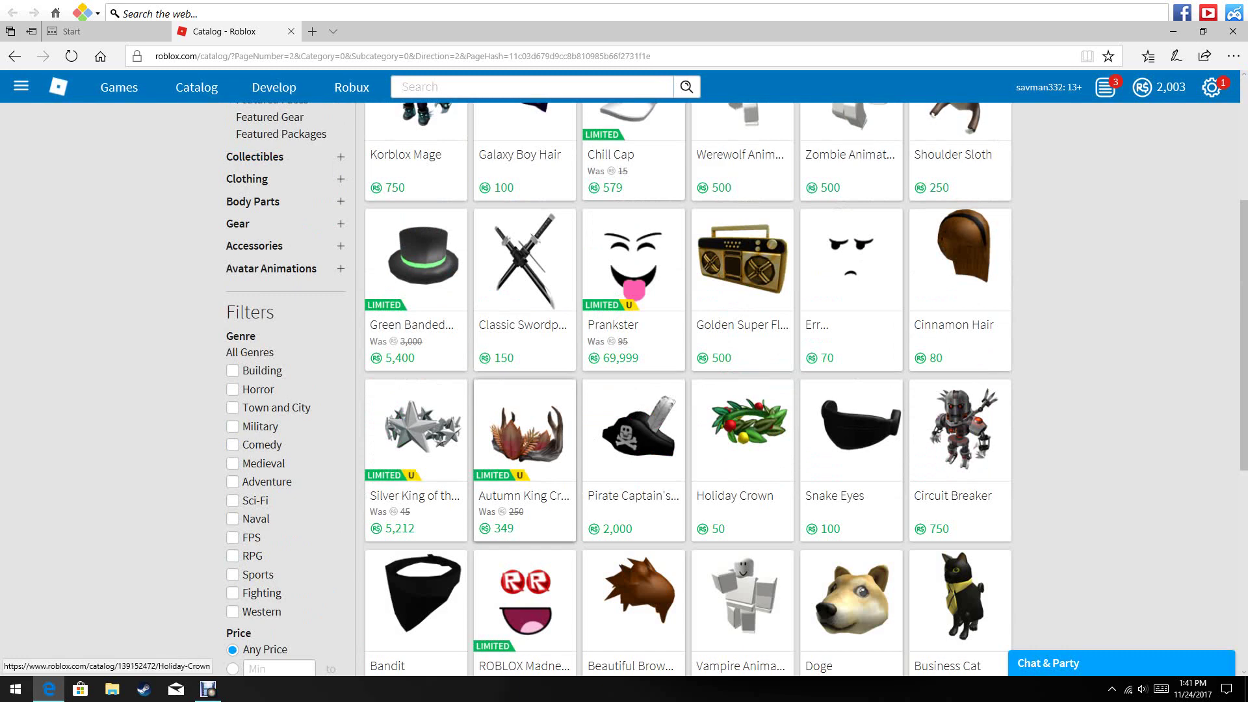
pyautogui.scroll(-2, 525, 459)
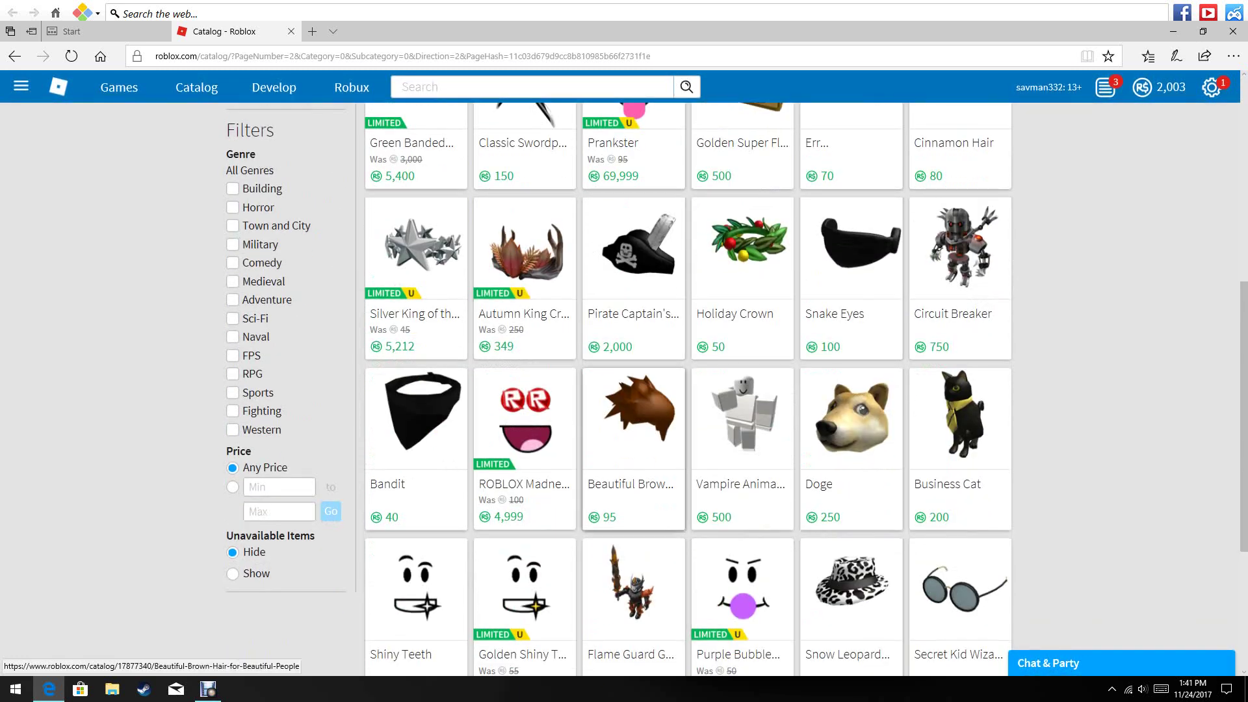
pyautogui.scroll(-2, 624, 390)
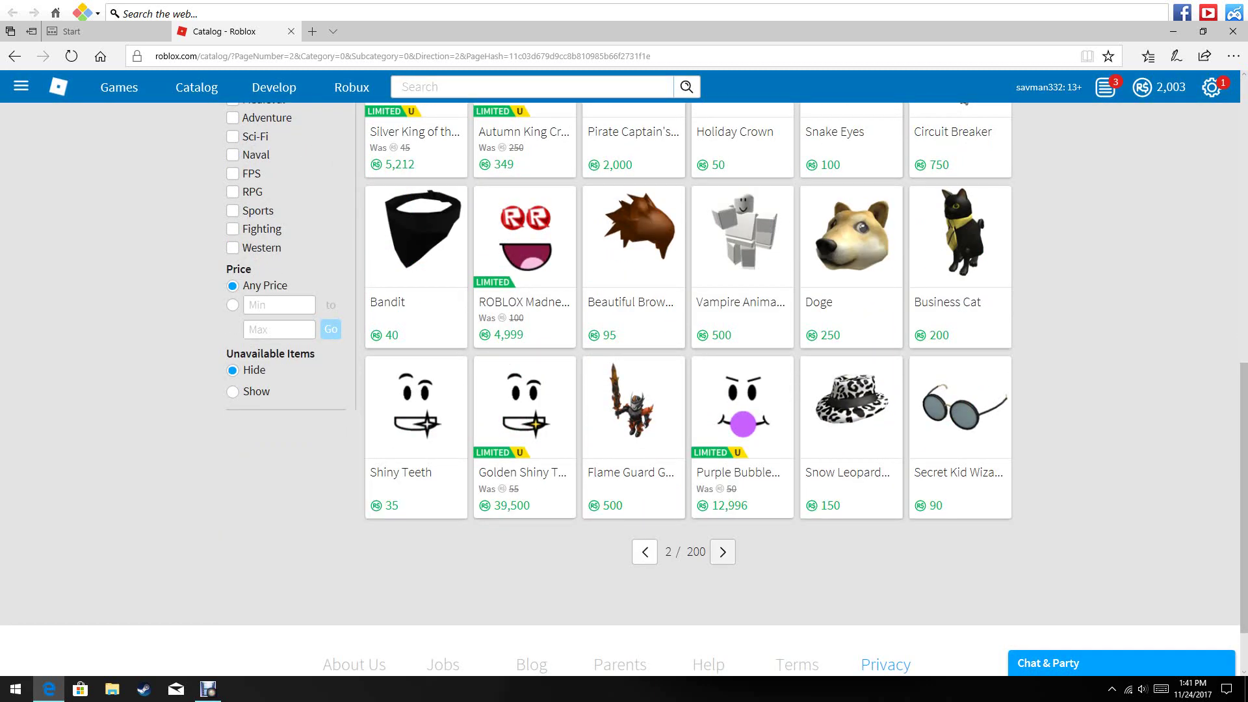
pyautogui.click(723, 552)
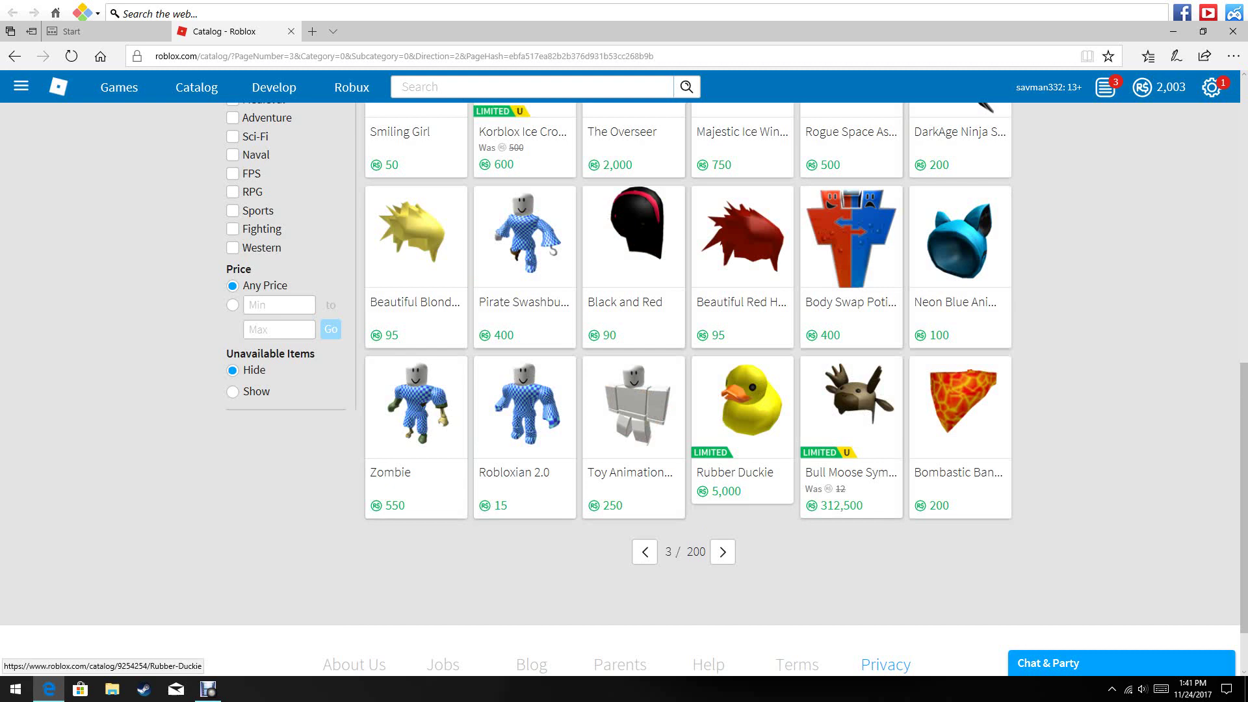
pyautogui.scroll(1, 742, 439)
pyautogui.scroll(2, 961, 527)
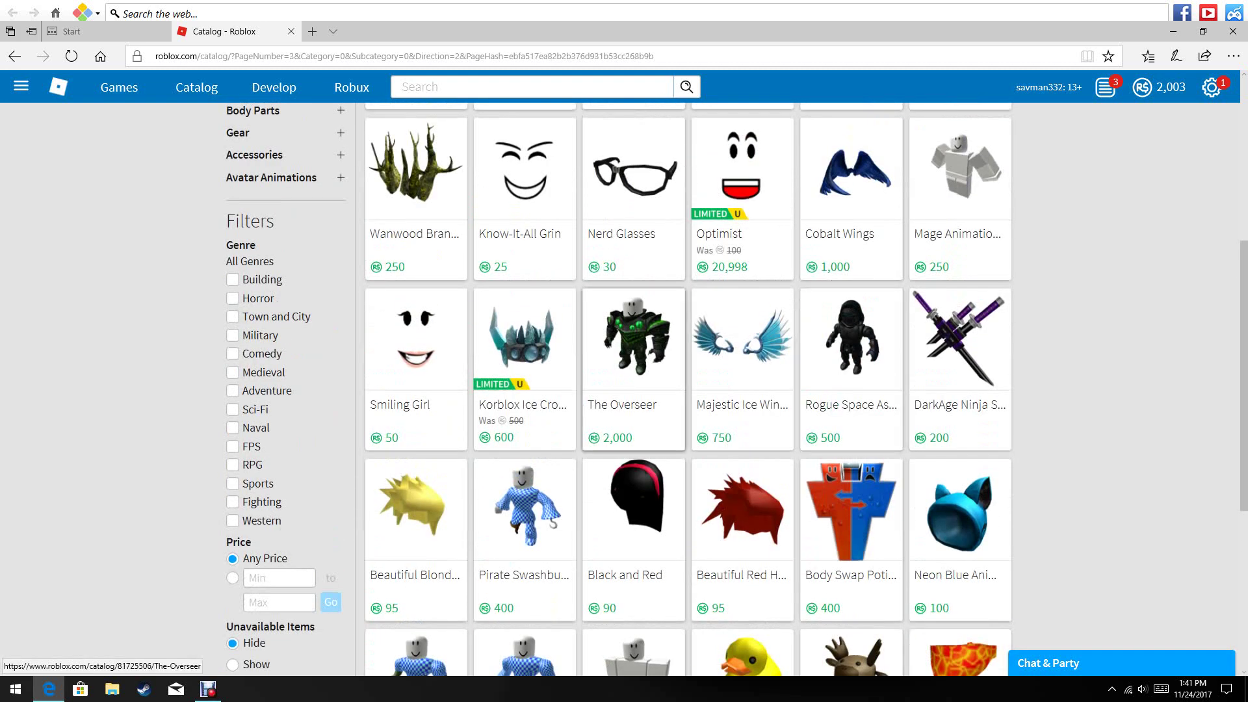
pyautogui.scroll(2, 420, 391)
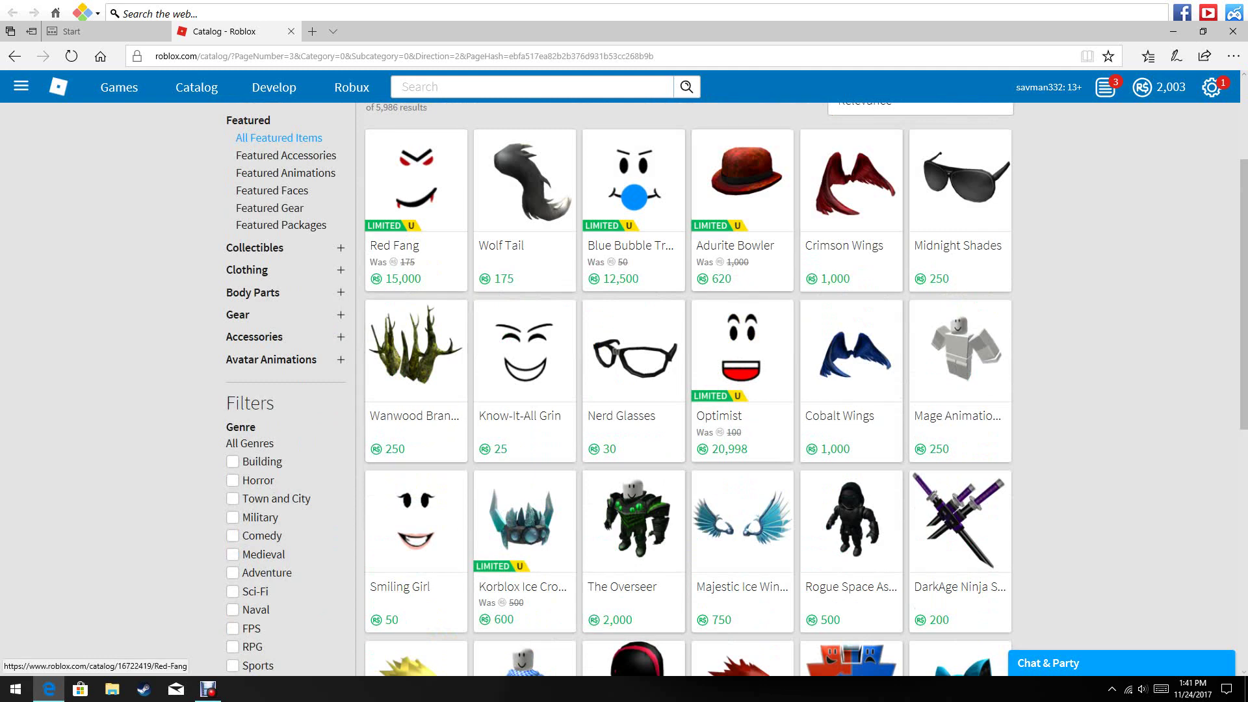
pyautogui.scroll(-3, 741, 439)
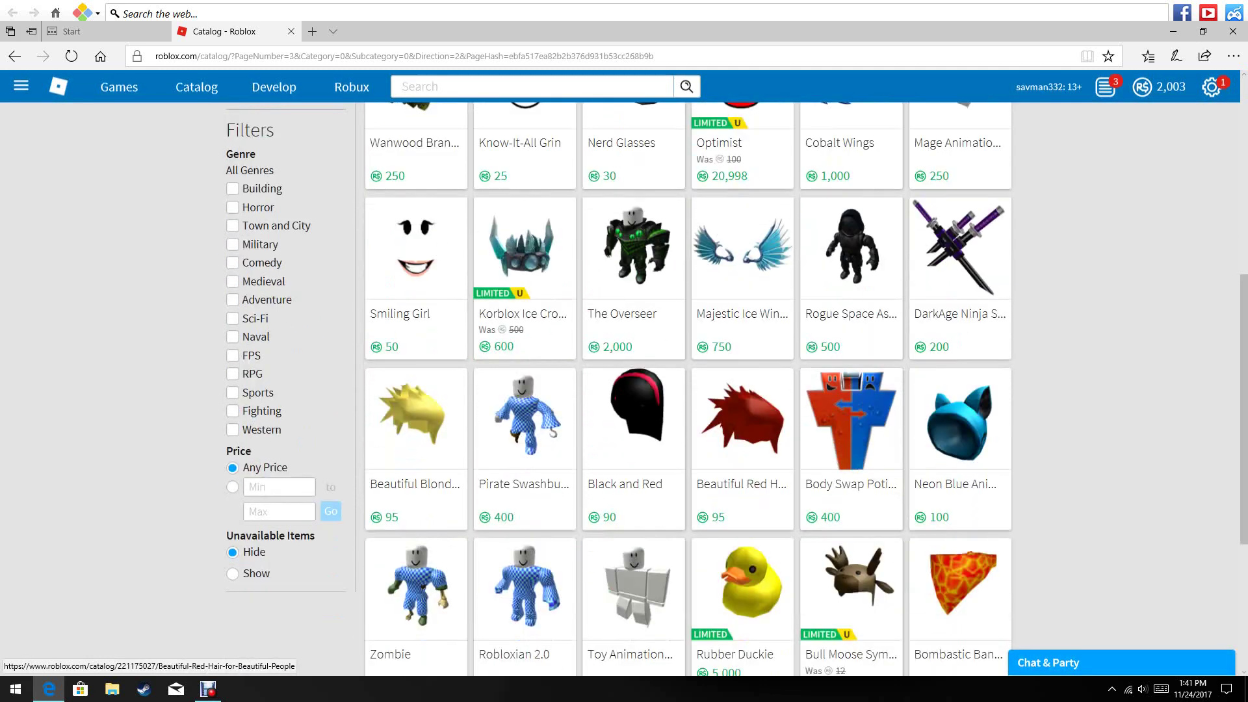
pyautogui.scroll(-3, 741, 440)
pyautogui.click(722, 474)
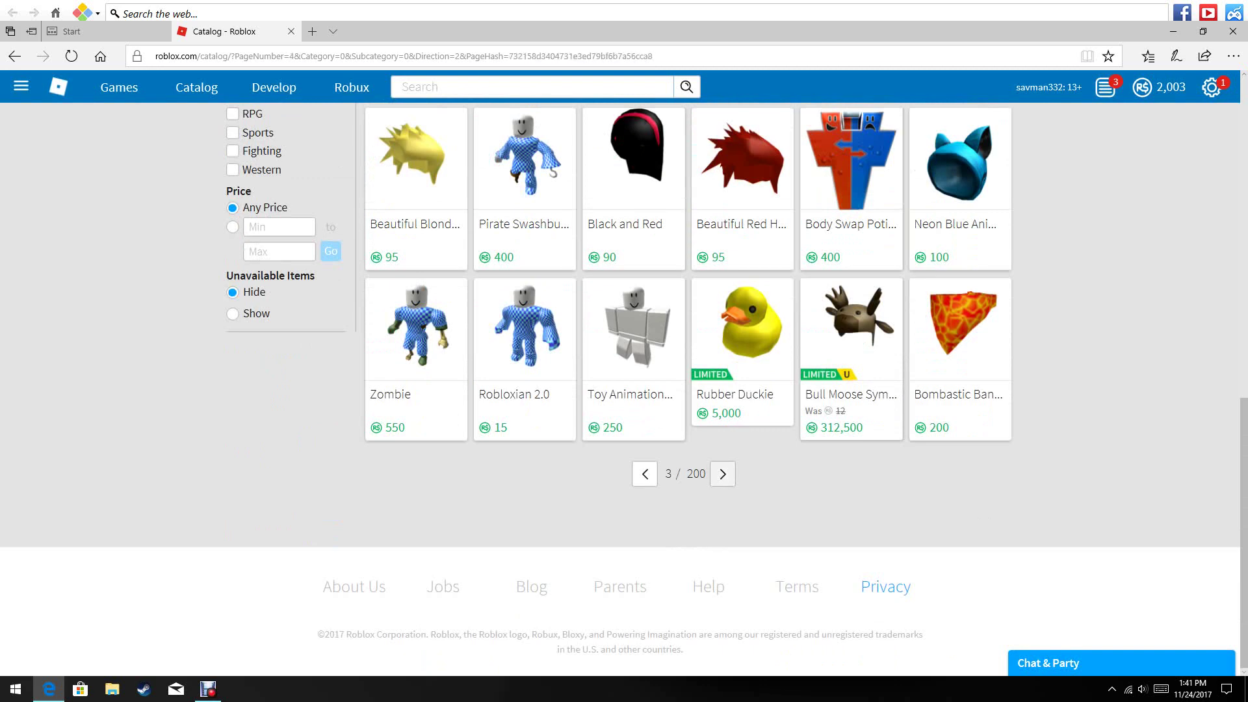
pyautogui.scroll(2, 634, 527)
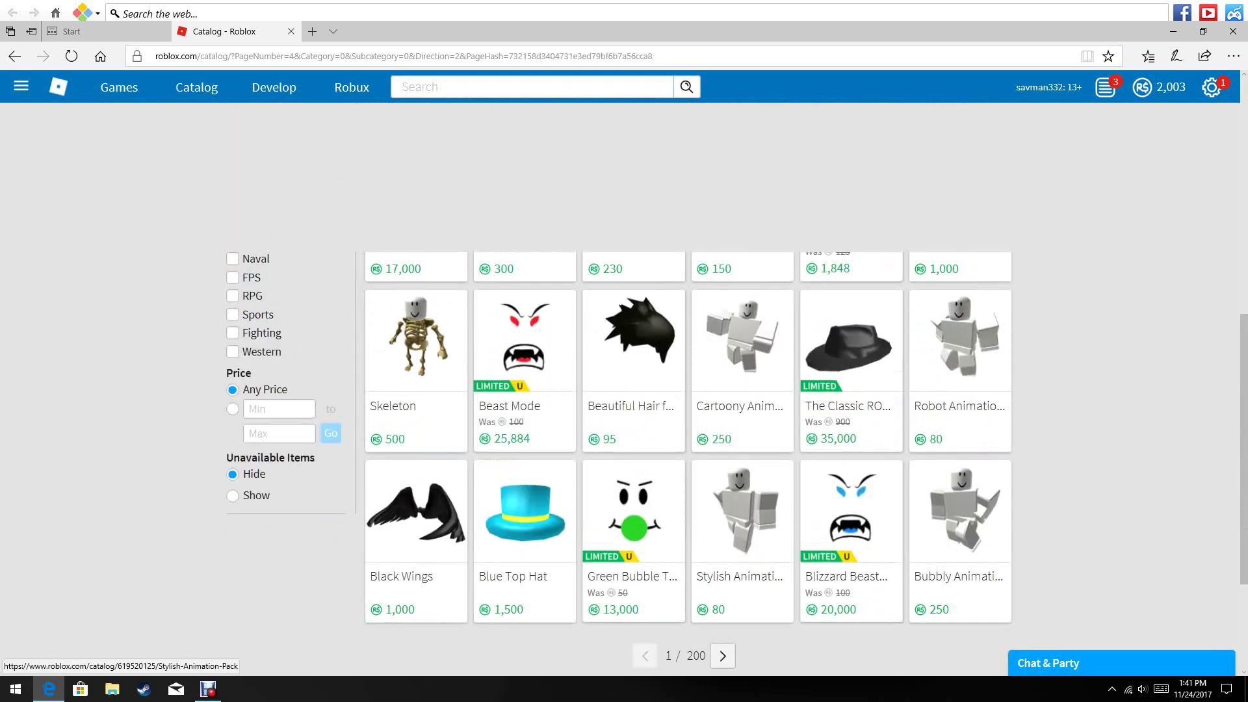
pyautogui.scroll(2, 634, 526)
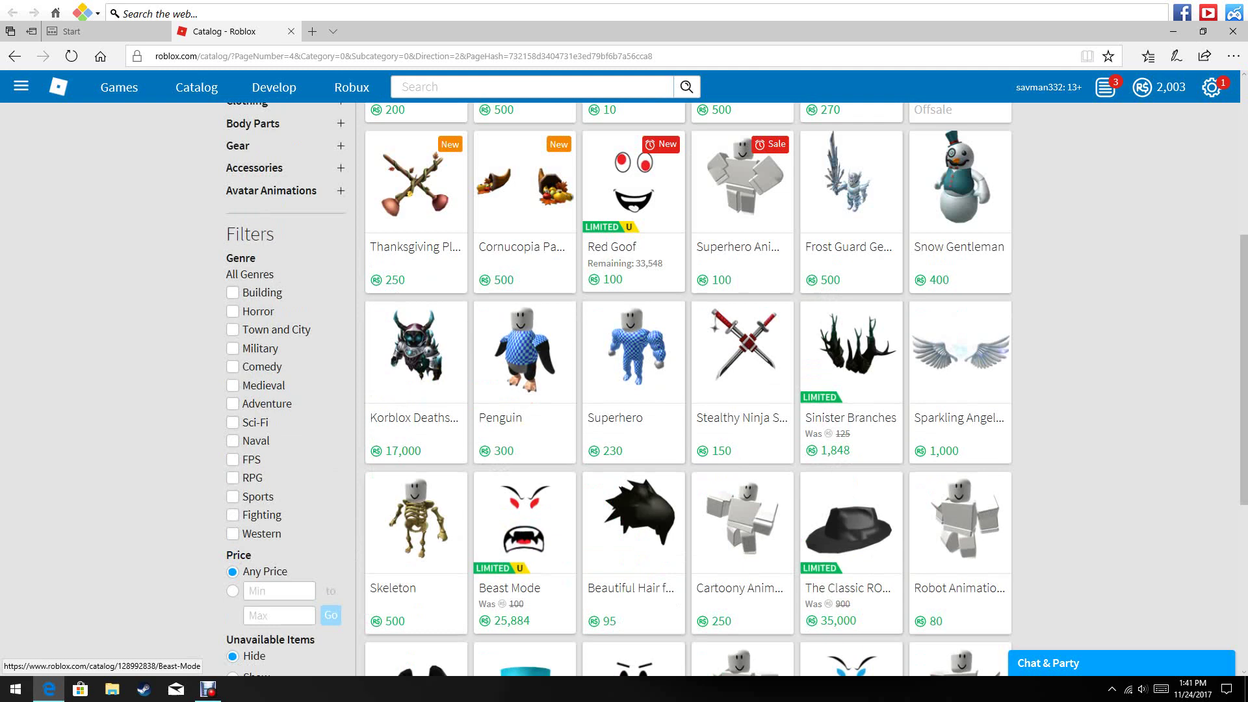
pyautogui.scroll(3, 634, 527)
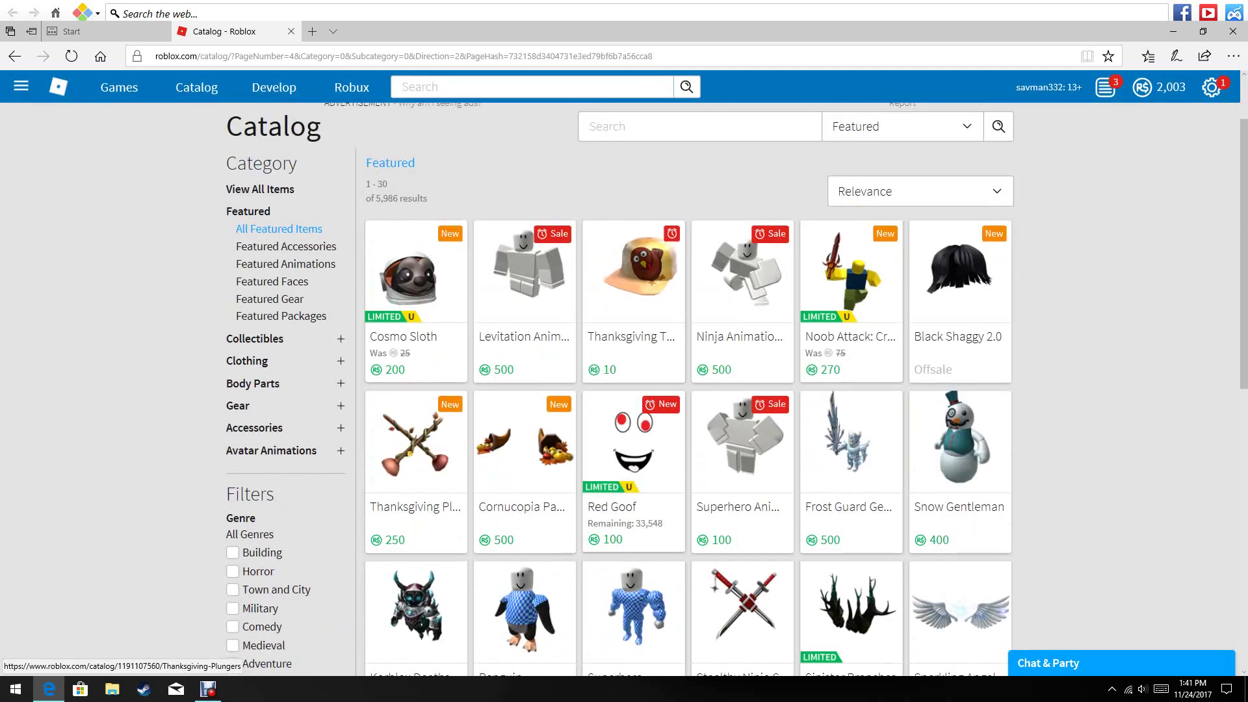
pyautogui.scroll(-1, 741, 585)
pyautogui.scroll(-3, 741, 585)
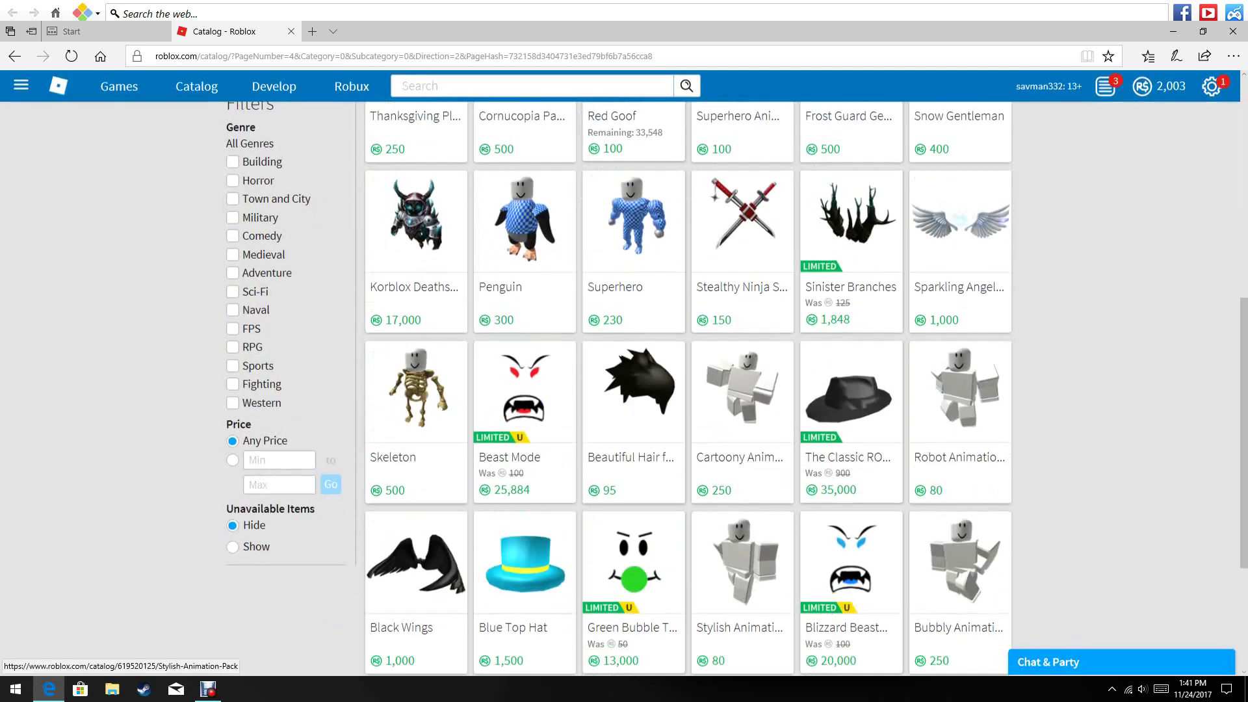
pyautogui.scroll(-2, 742, 585)
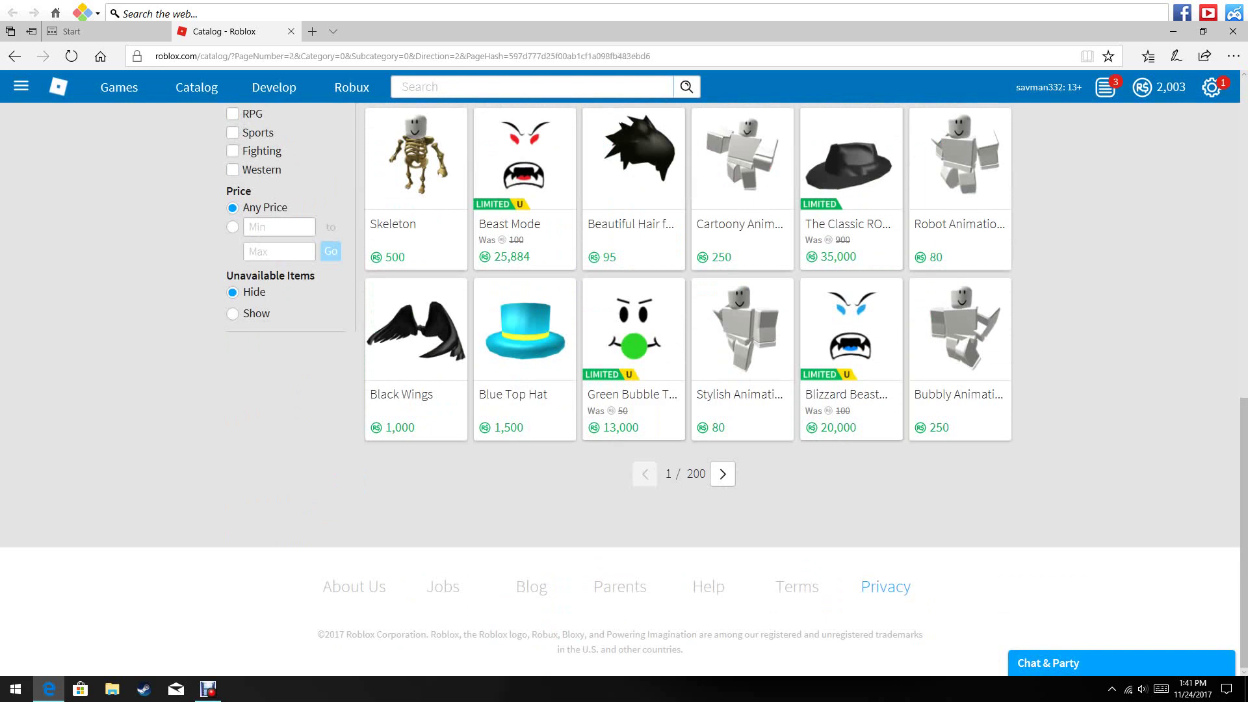
pyautogui.click(723, 473)
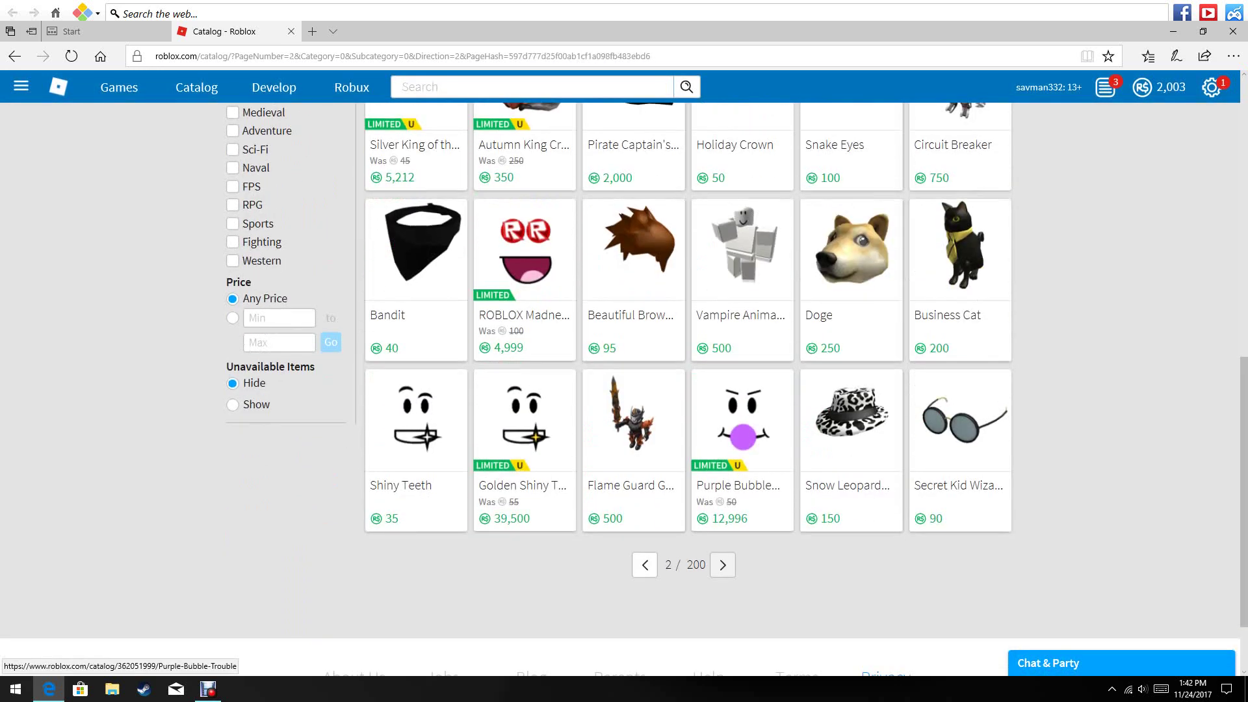
pyautogui.scroll(1, 780, 488)
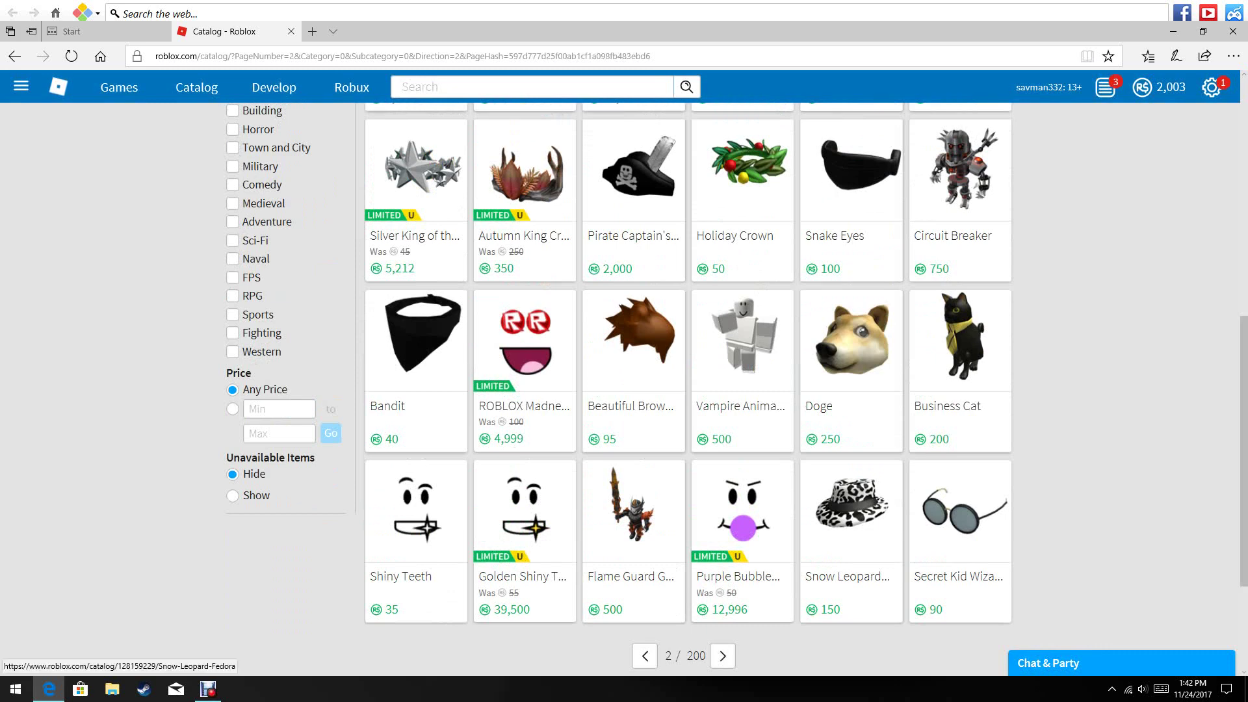
pyautogui.scroll(2, 780, 487)
pyautogui.scroll(2, 781, 488)
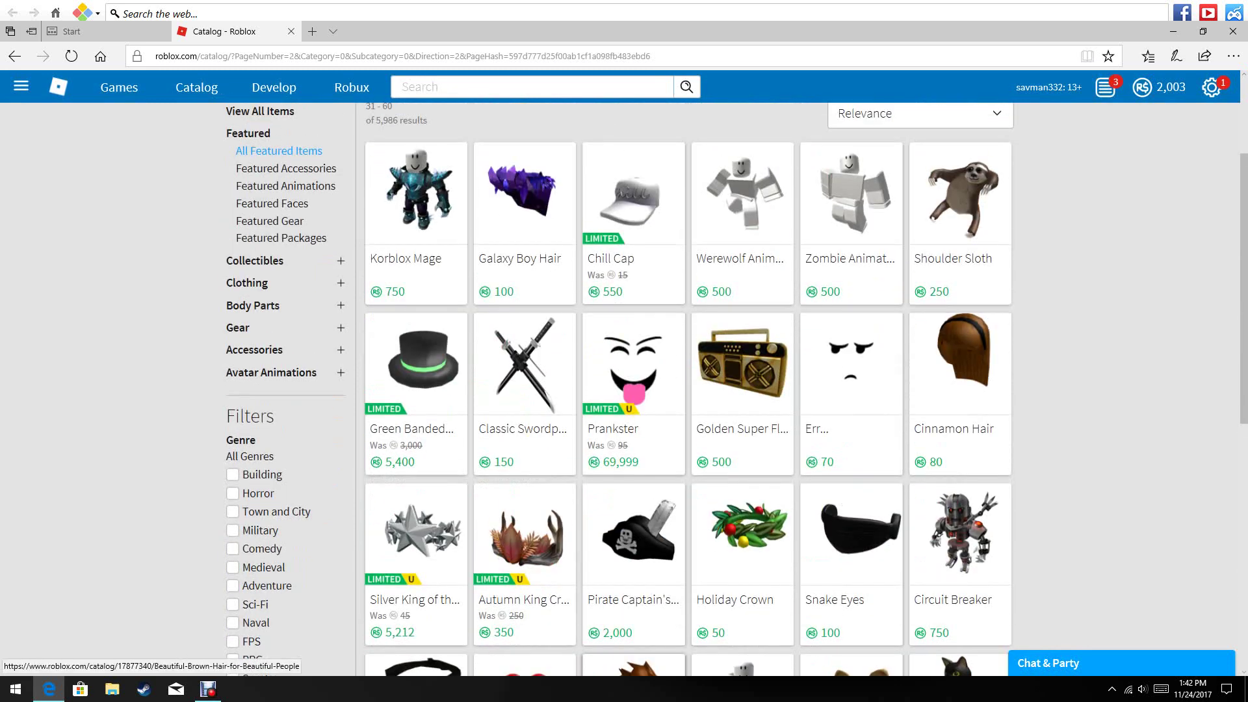
pyautogui.scroll(2, 780, 488)
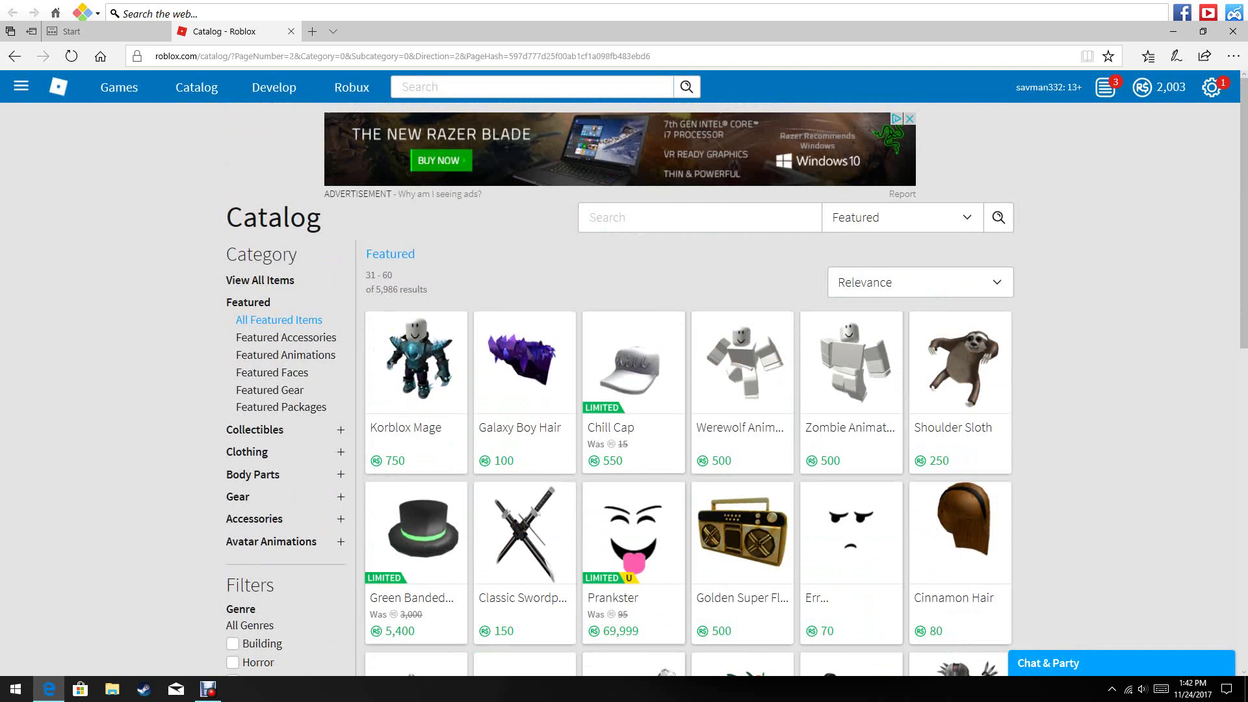
pyautogui.click(902, 217)
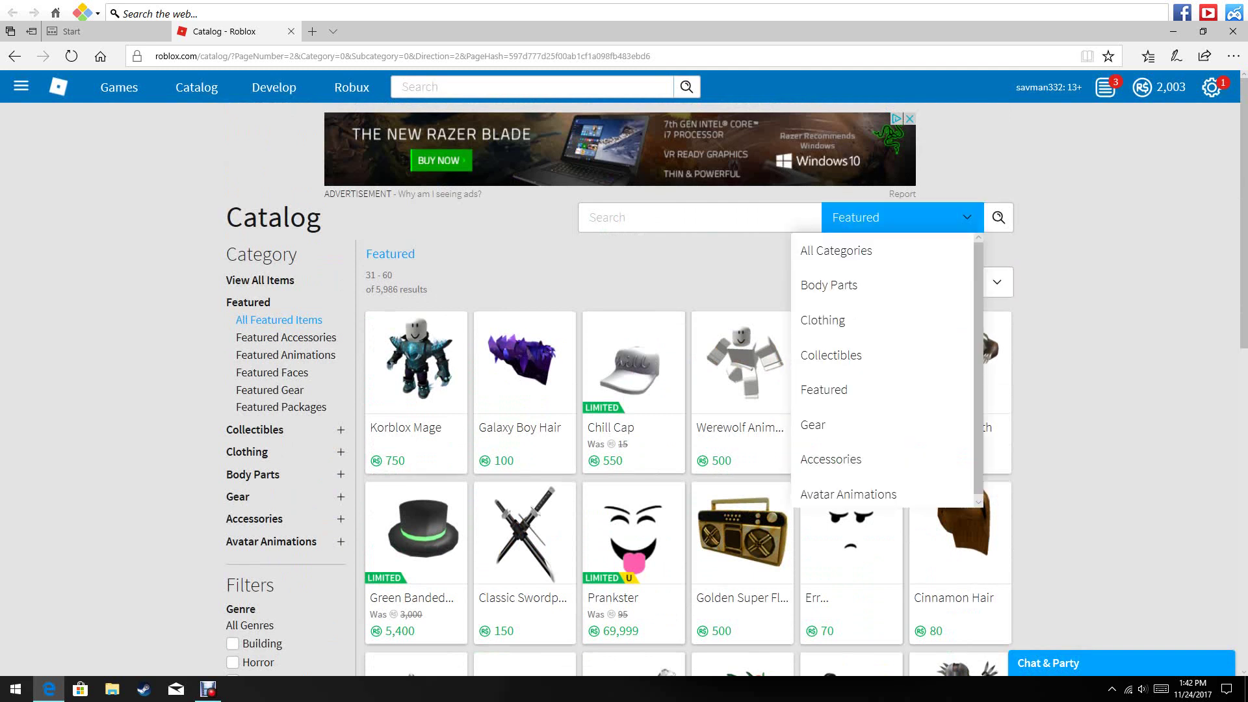
pyautogui.click(836, 251)
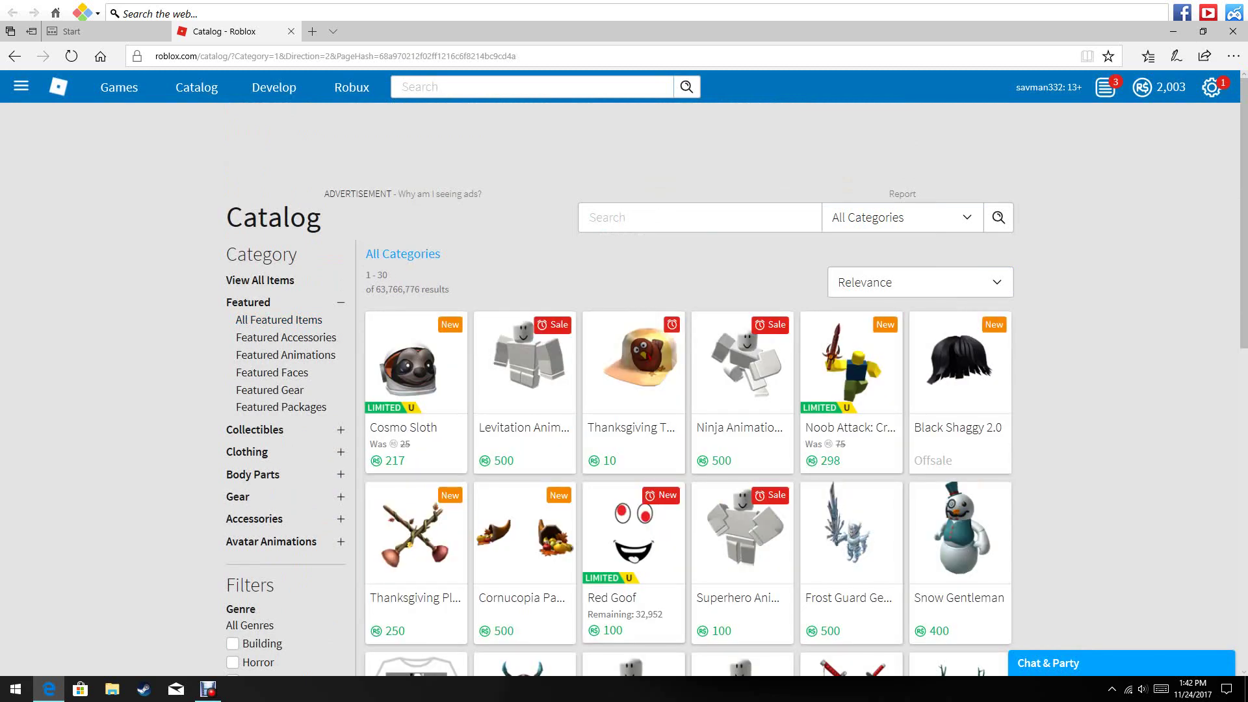
pyautogui.scroll(-1, 624, 391)
pyautogui.scroll(-4, 624, 391)
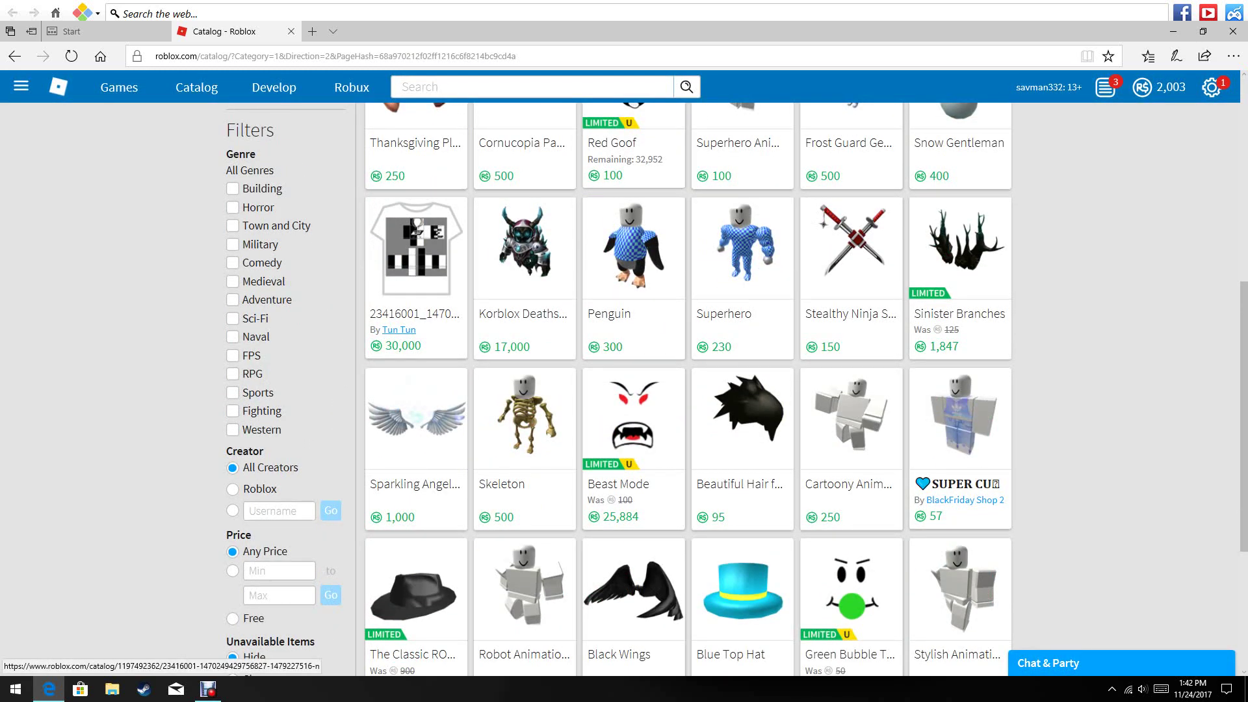
pyautogui.scroll(-2, 625, 391)
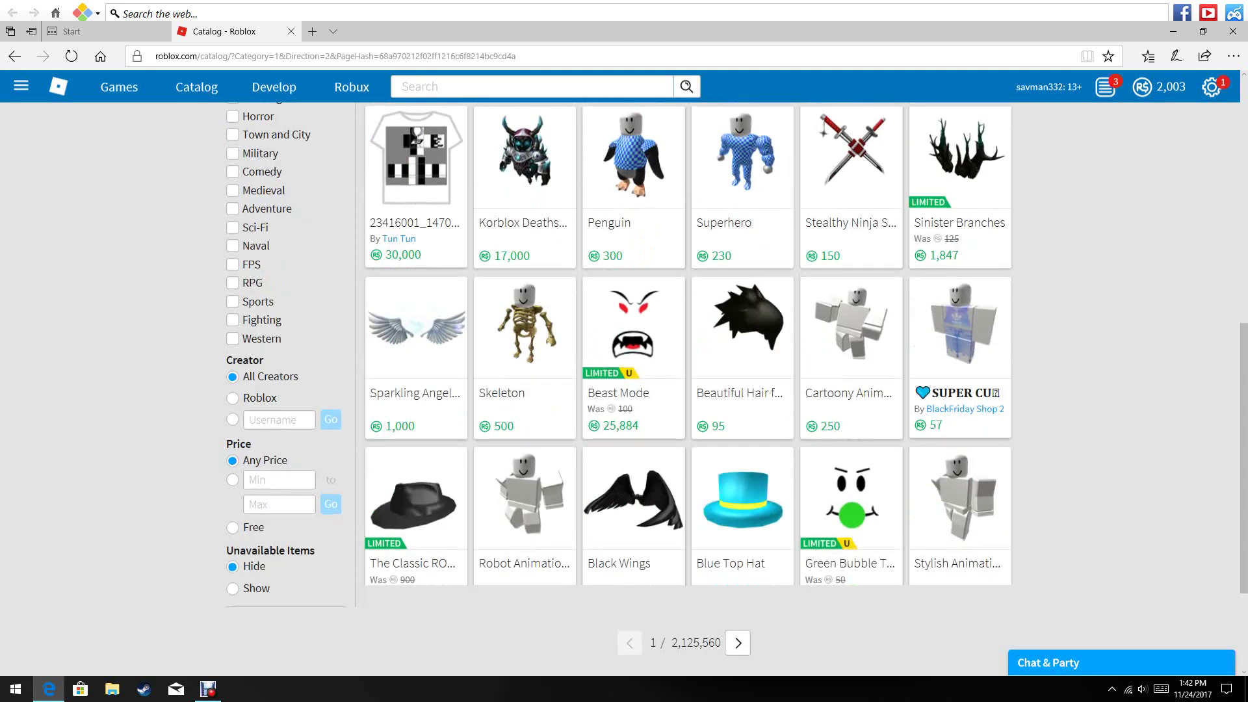
pyautogui.scroll(2, 624, 390)
pyautogui.scroll(1, 625, 391)
pyautogui.scroll(-3, 624, 391)
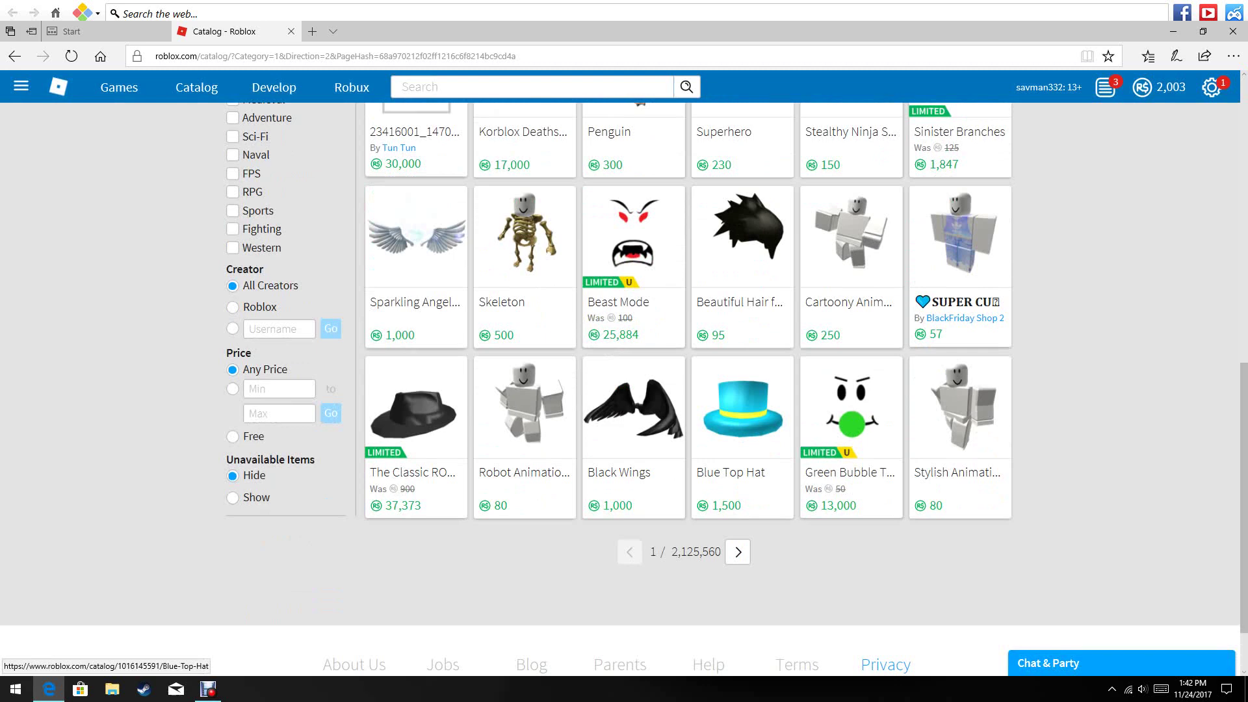
pyautogui.scroll(3, 625, 390)
pyautogui.scroll(2, 624, 390)
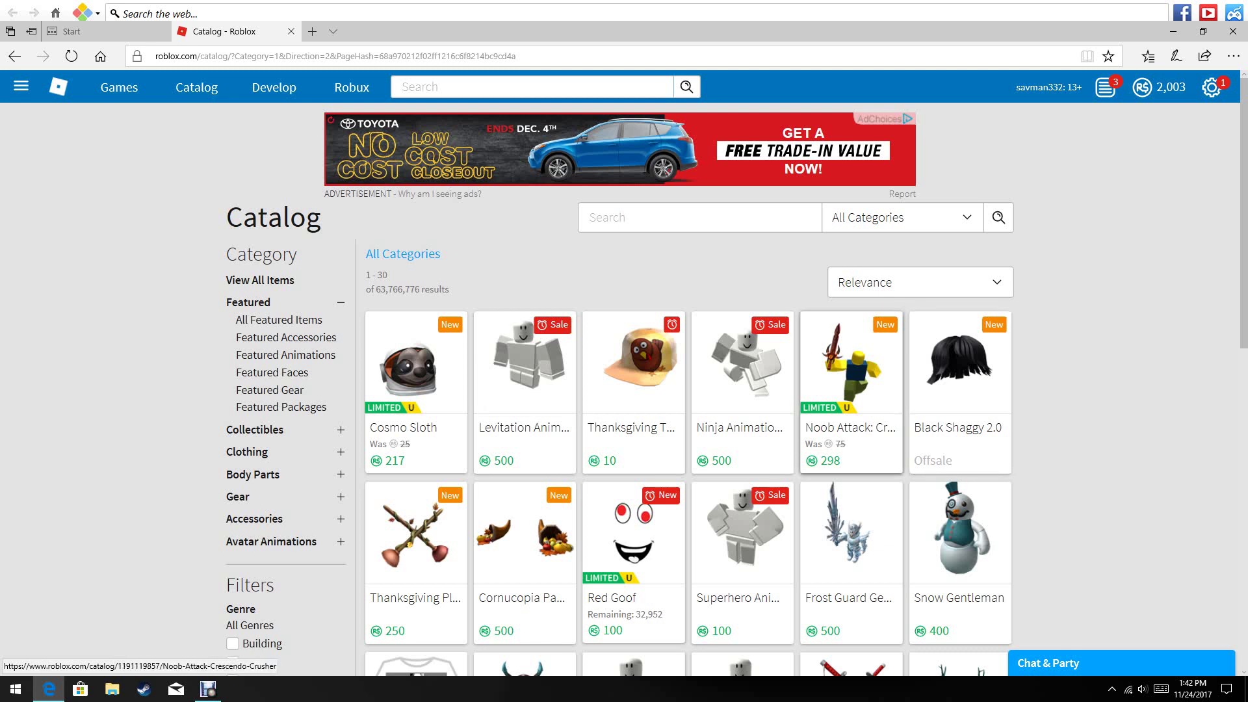
# - Attempt buying the Noob Attack: Crescendo Crusher hat for 298 Robux; dismiss the Item Not For Sale notice
pyautogui.click(850, 371)
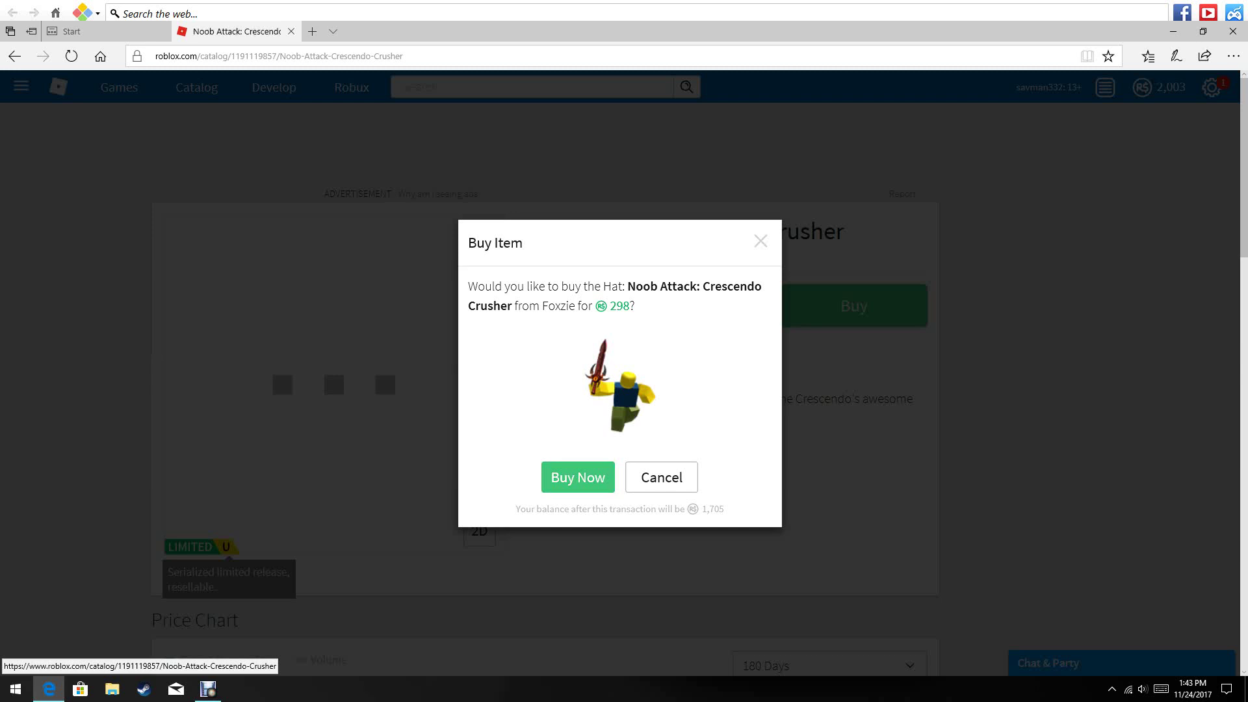
pyautogui.click(578, 477)
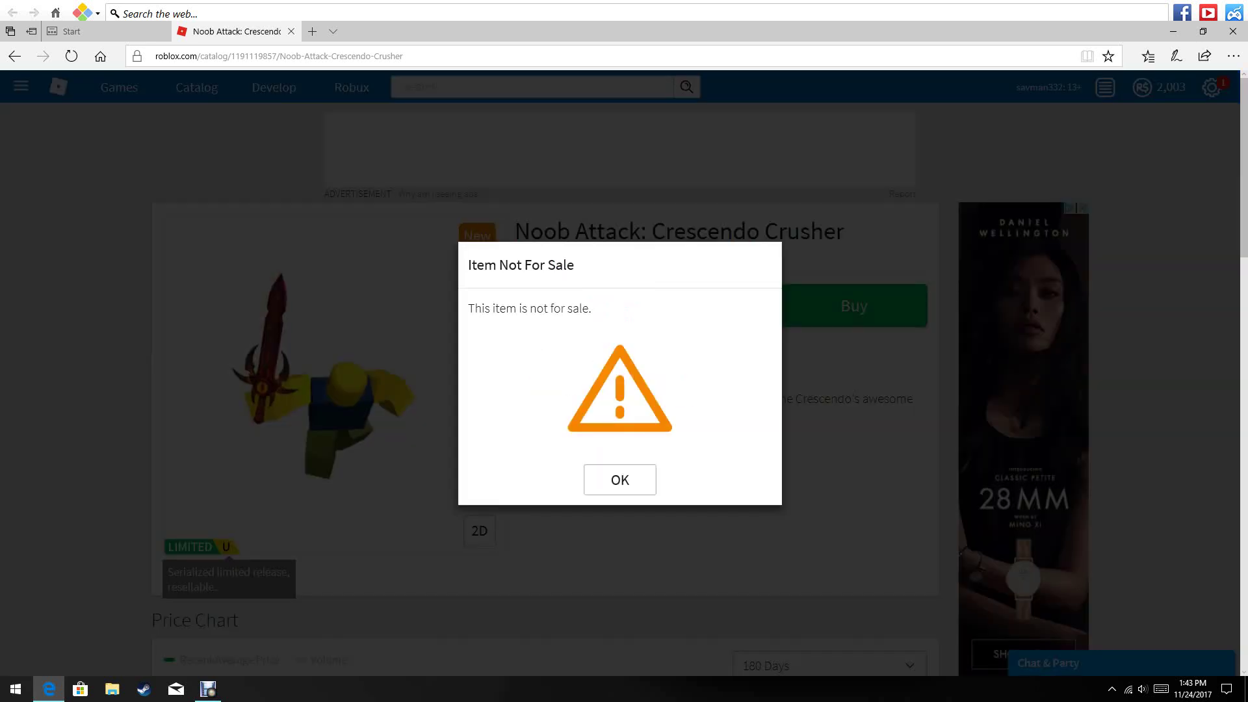
pyautogui.press('Return')
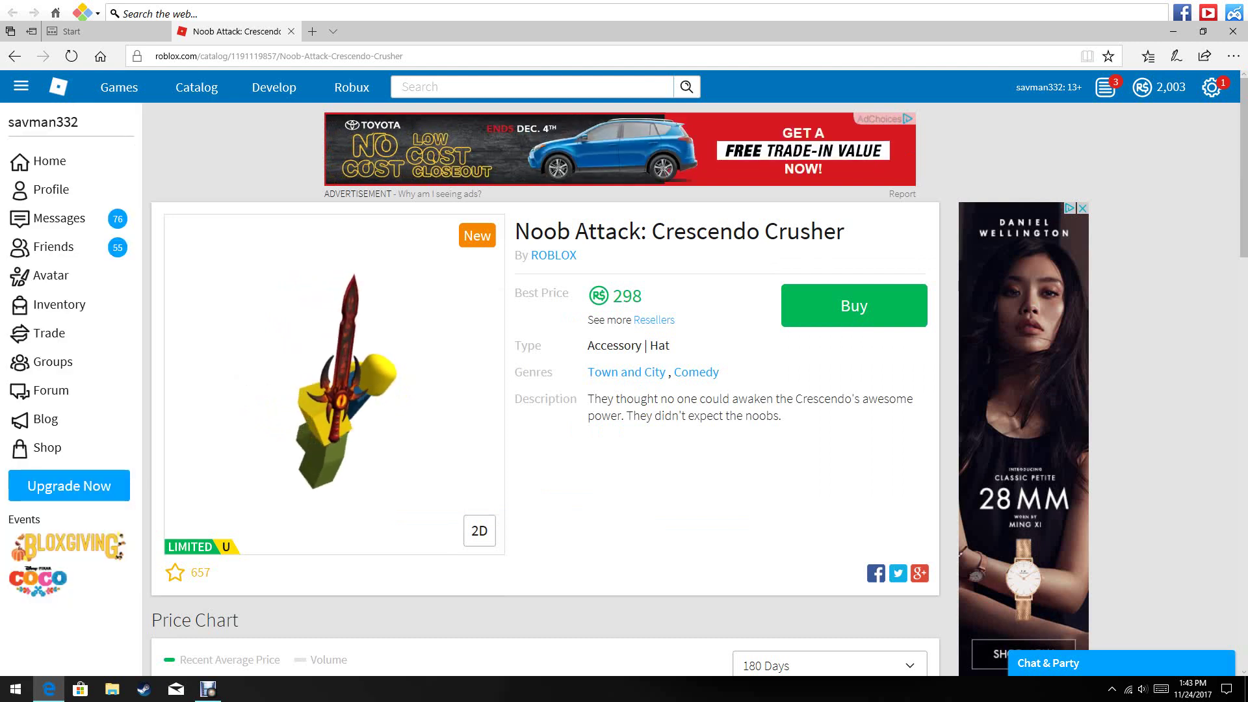
# - Go back from the hat's page to the catalog listing with Alt+Left
pyautogui.hotkey('alt', 'Left')
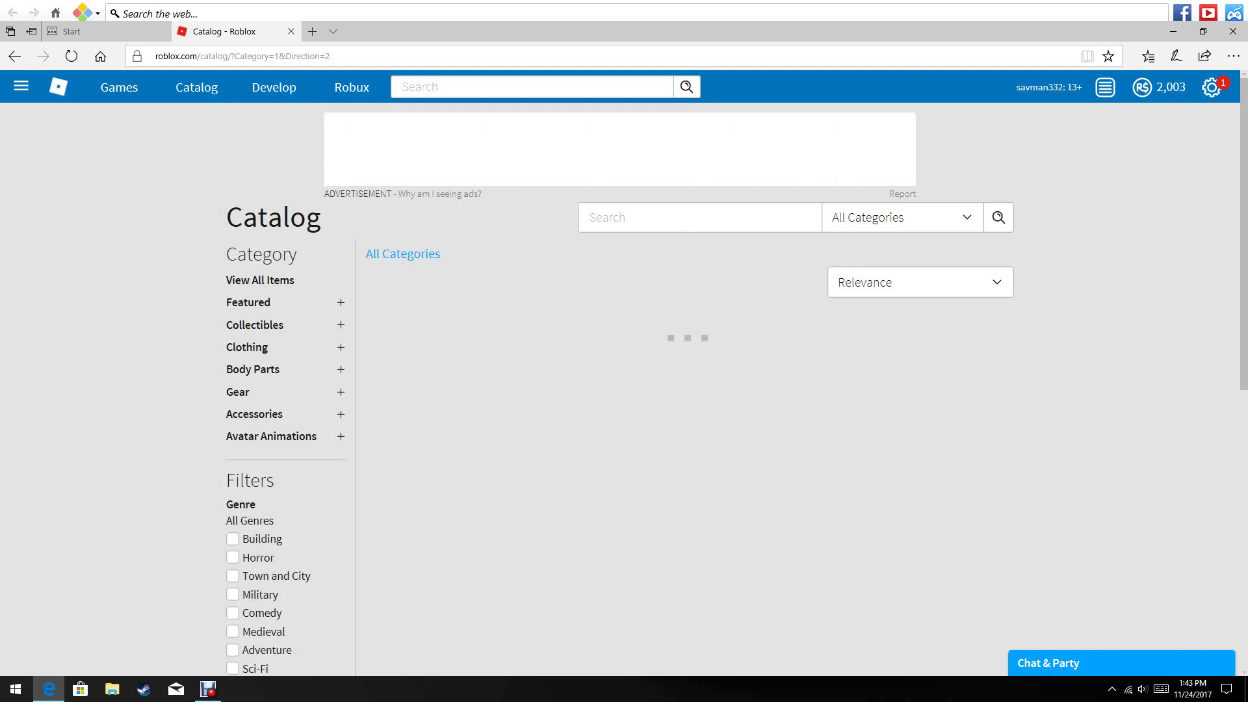
pyautogui.scroll(-1, 624, 390)
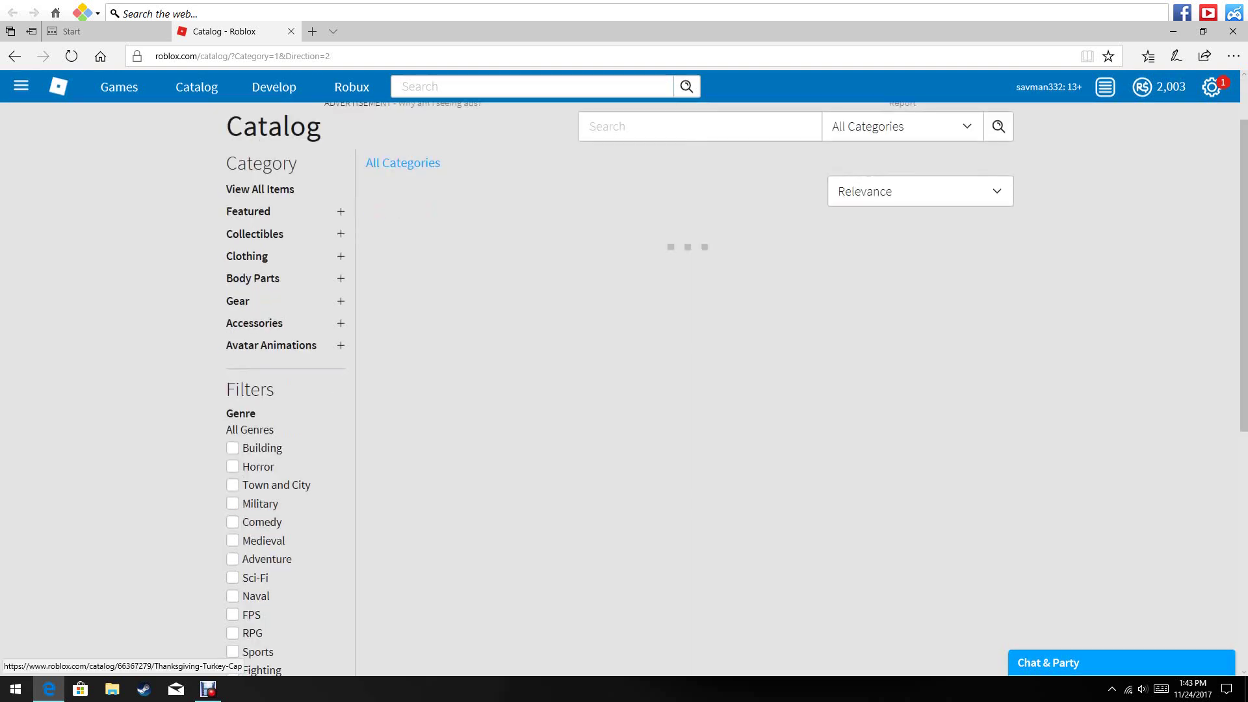
pyautogui.scroll(-2, 624, 391)
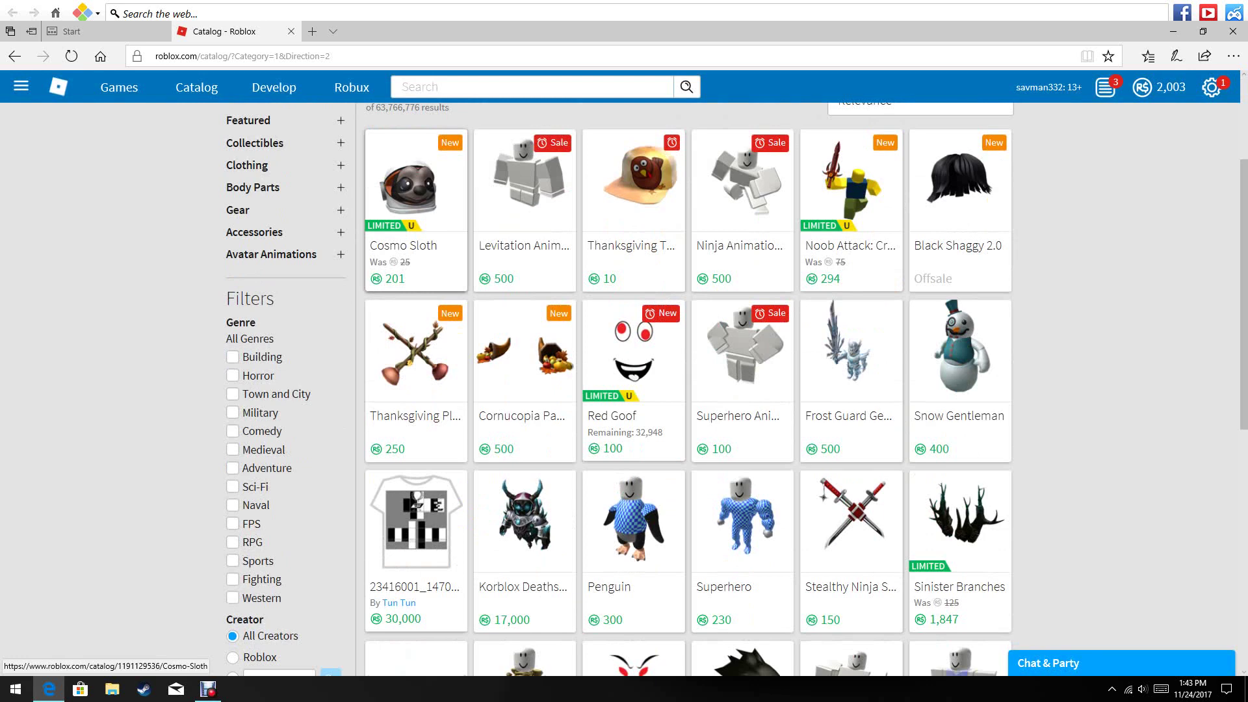
pyautogui.scroll(-3, 635, 292)
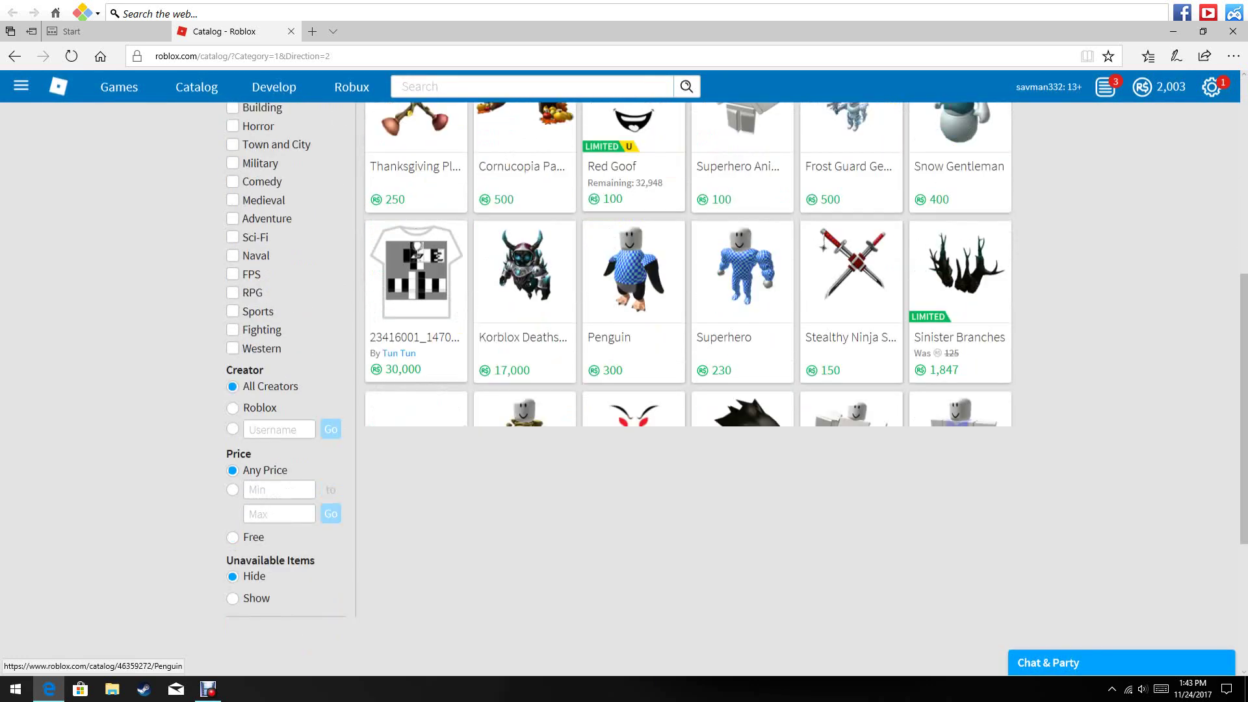
pyautogui.scroll(-3, 683, 293)
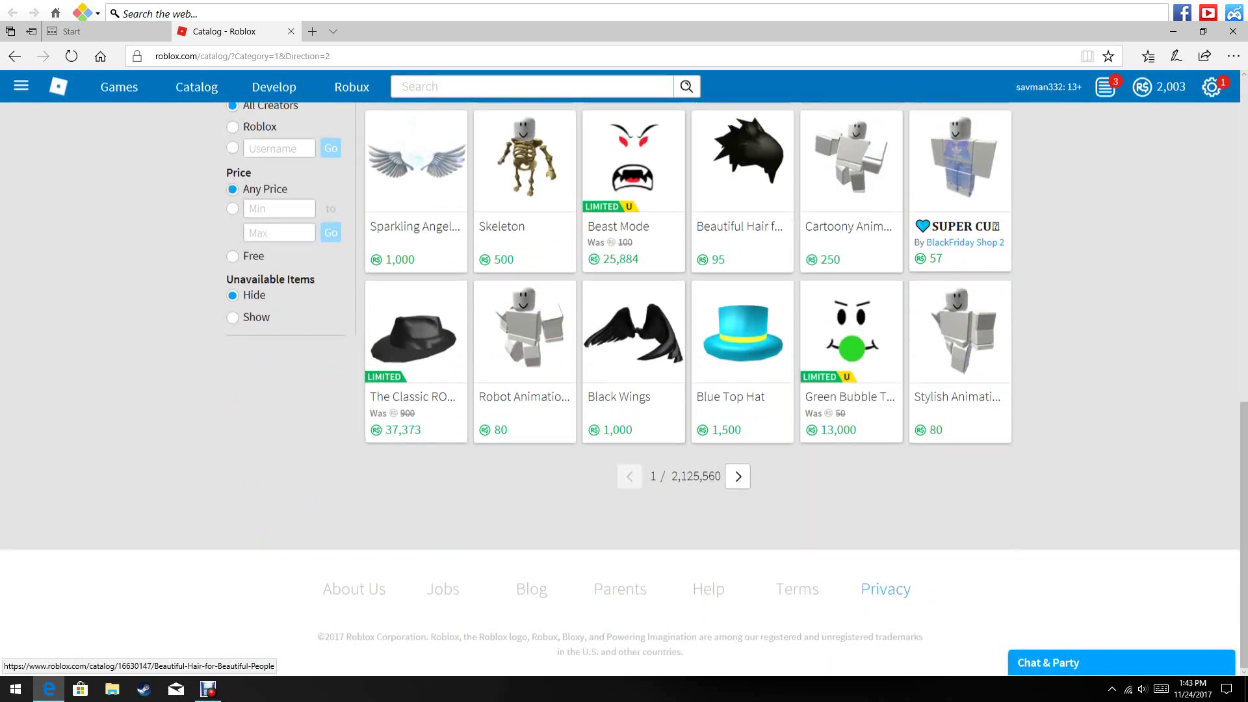
pyautogui.scroll(3, 741, 292)
pyautogui.scroll(1, 849, 331)
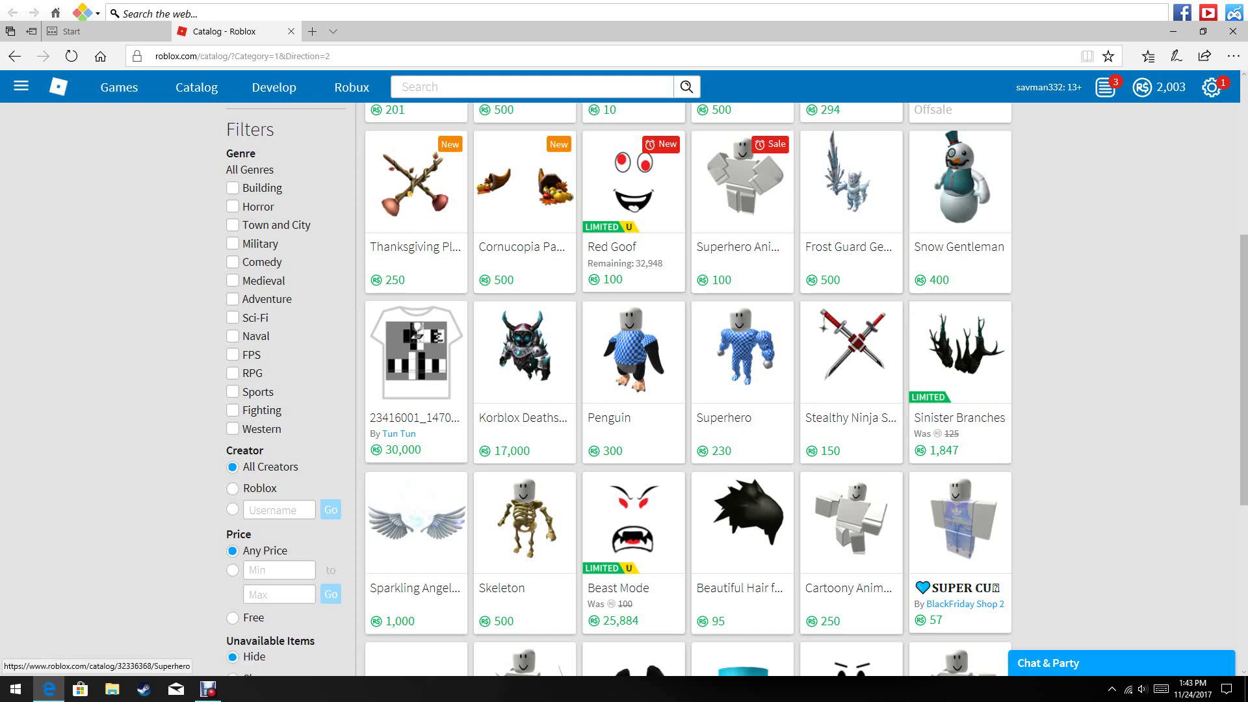
pyautogui.scroll(1, 741, 293)
pyautogui.scroll(-2, 849, 341)
pyautogui.scroll(3, 850, 342)
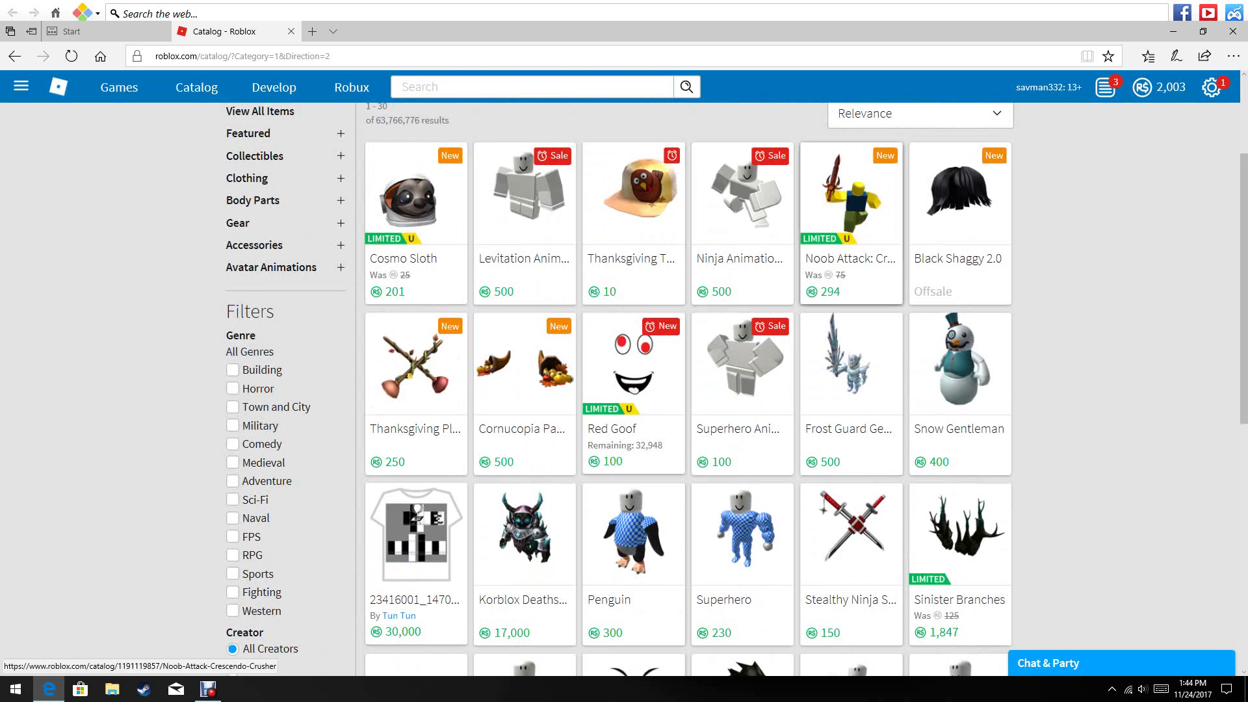
pyautogui.scroll(-1, 848, 225)
pyautogui.scroll(-2, 848, 224)
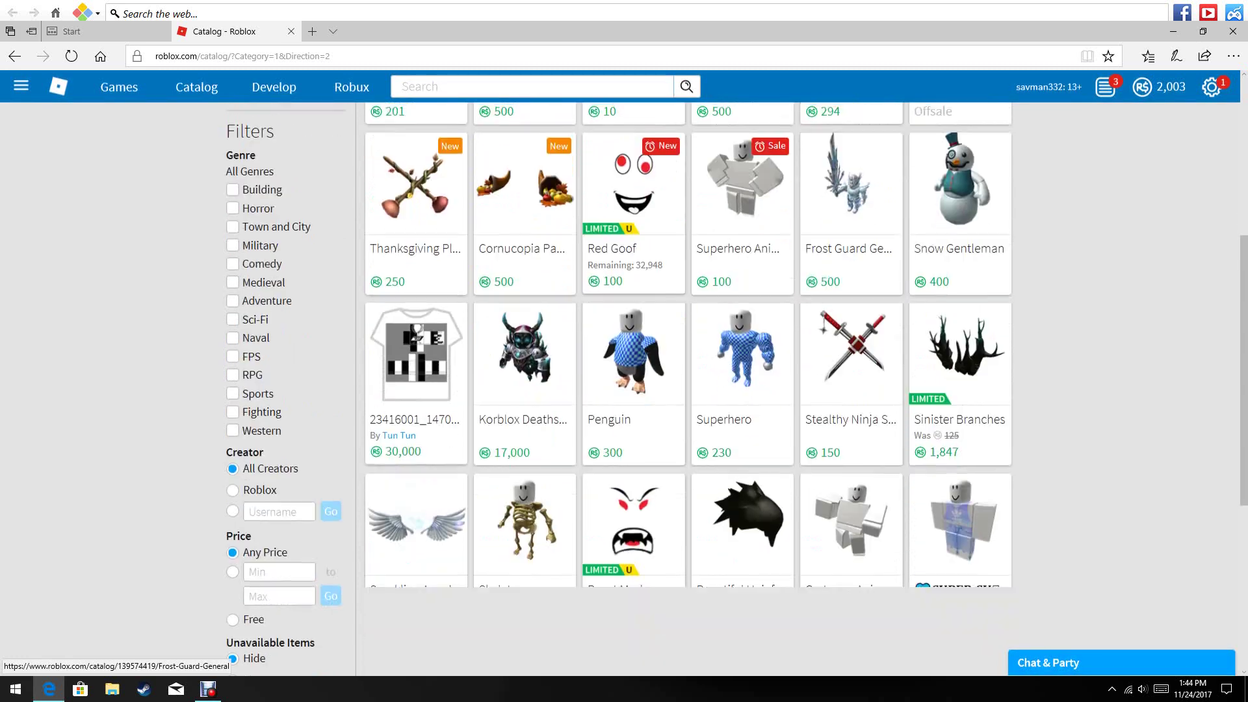
pyautogui.scroll(-3, 849, 224)
pyautogui.scroll(-2, 849, 225)
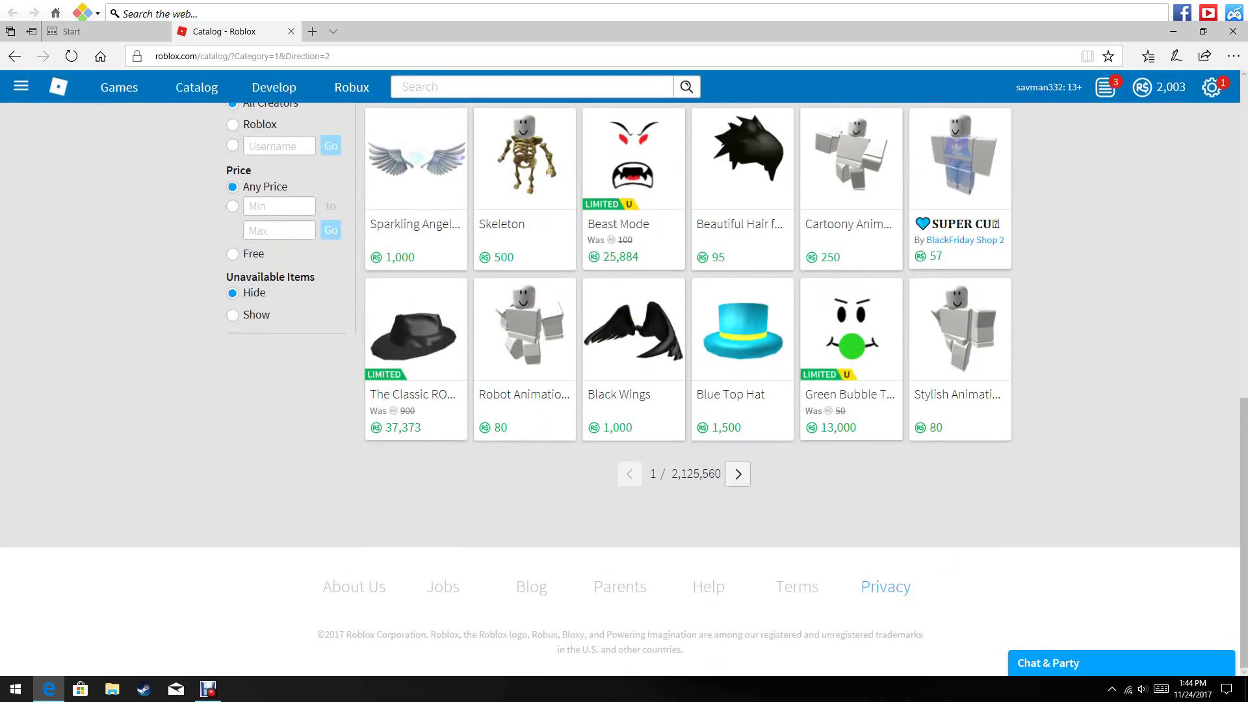
# - Page the all-categories catalog forward with the next-page arrow to page 3 and beyond
pyautogui.click(738, 474)
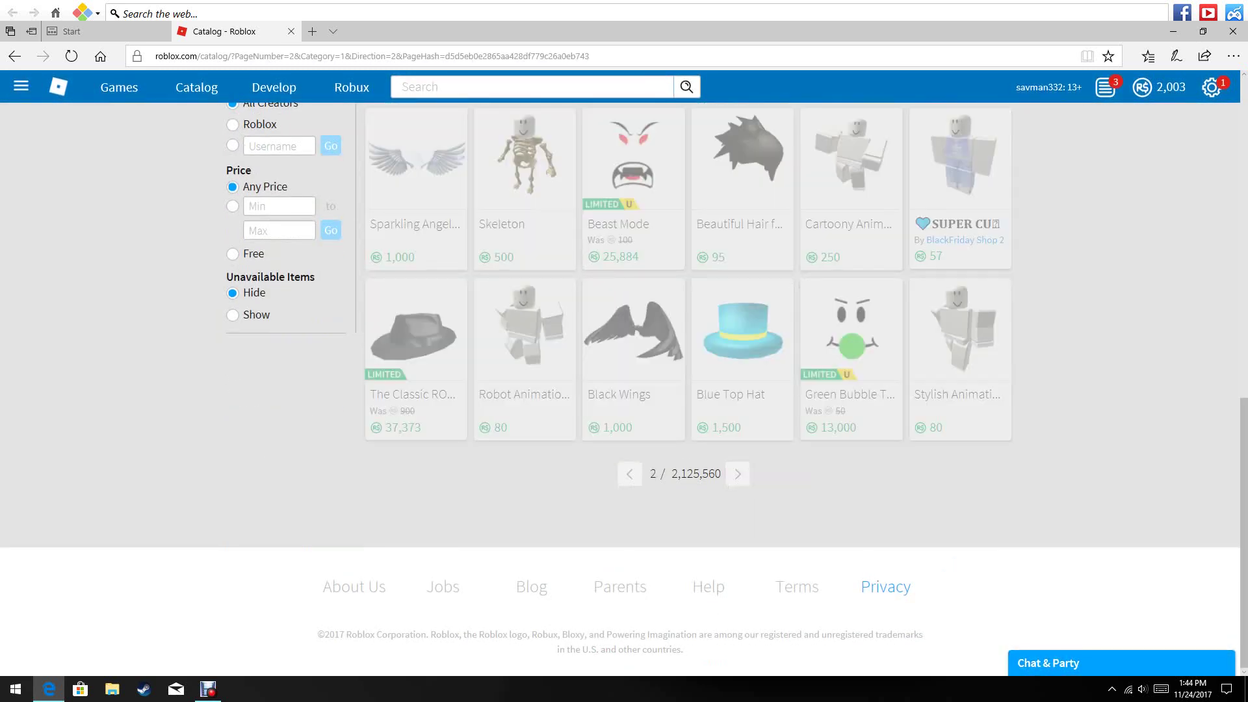
pyautogui.scroll(4, 960, 361)
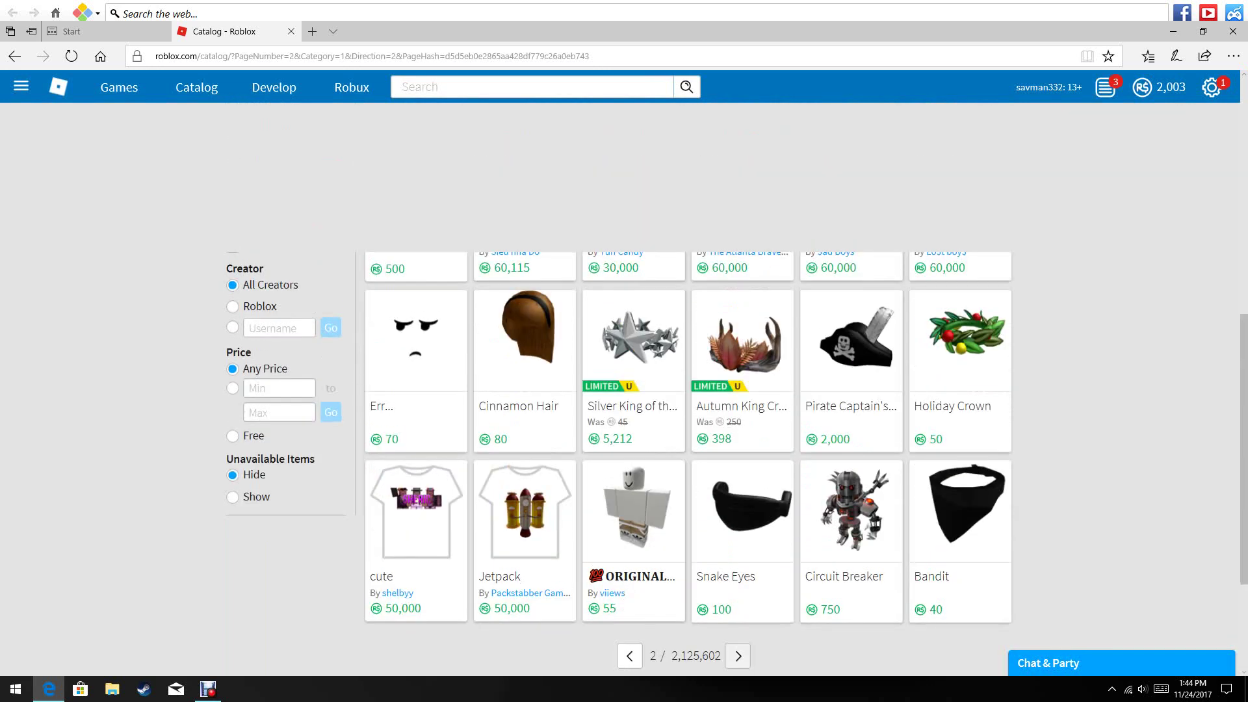
pyautogui.scroll(3, 635, 390)
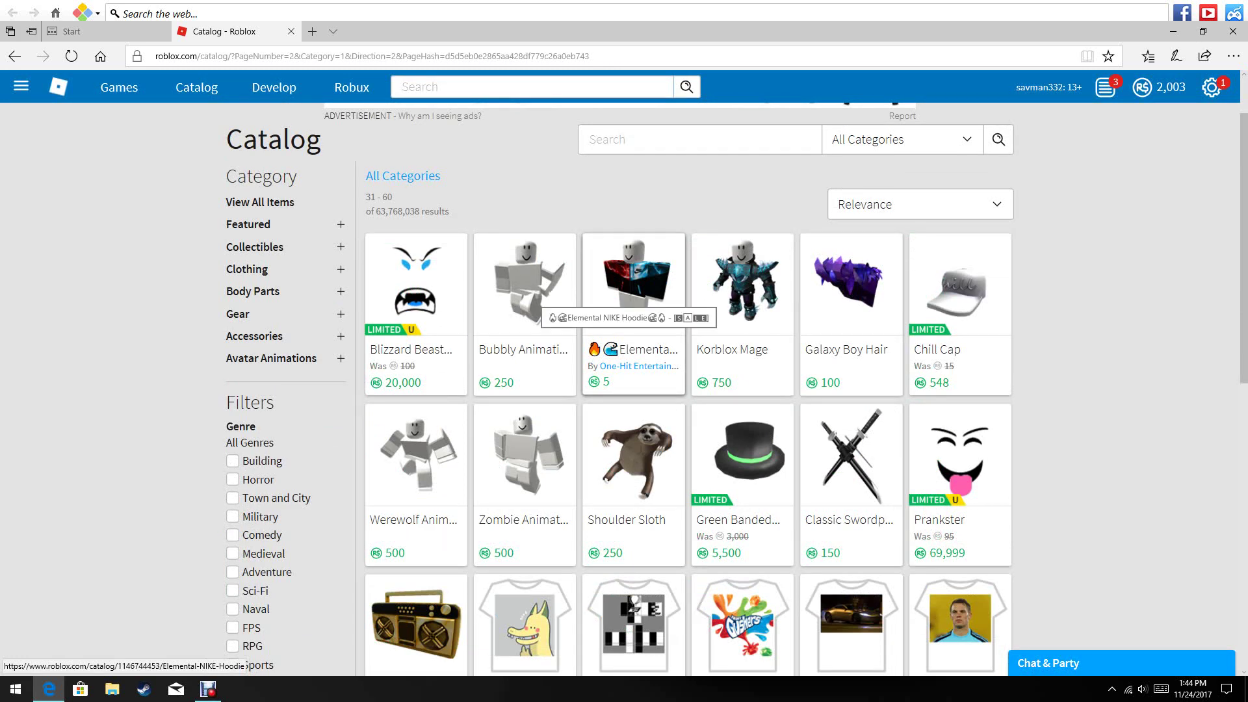
pyautogui.scroll(-5, 634, 312)
pyautogui.scroll(-2, 635, 312)
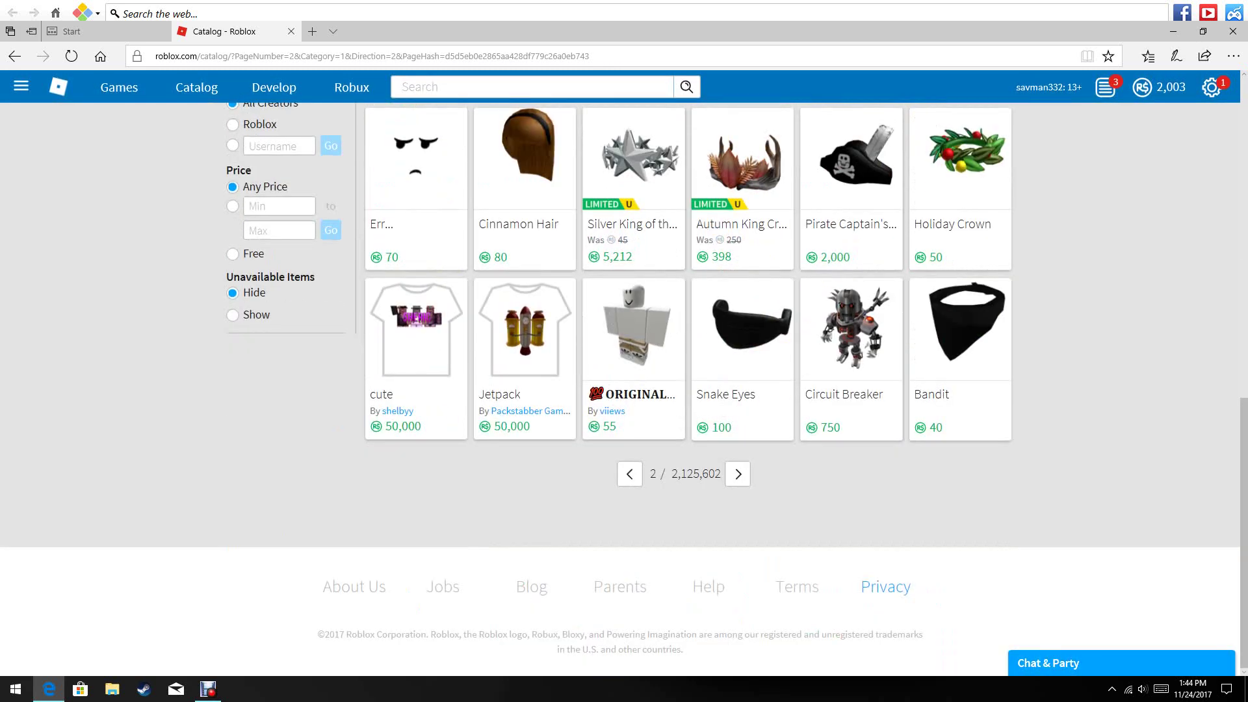
pyautogui.click(738, 473)
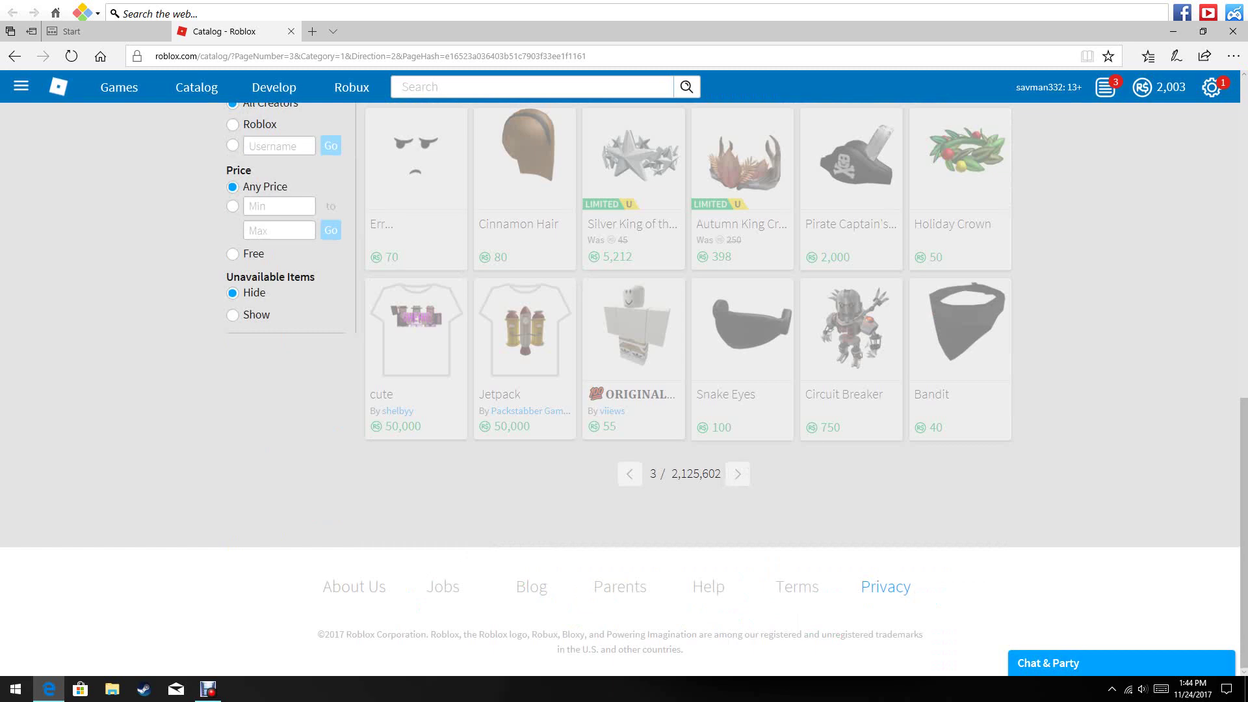
pyautogui.scroll(1, 416, 600)
pyautogui.scroll(2, 416, 599)
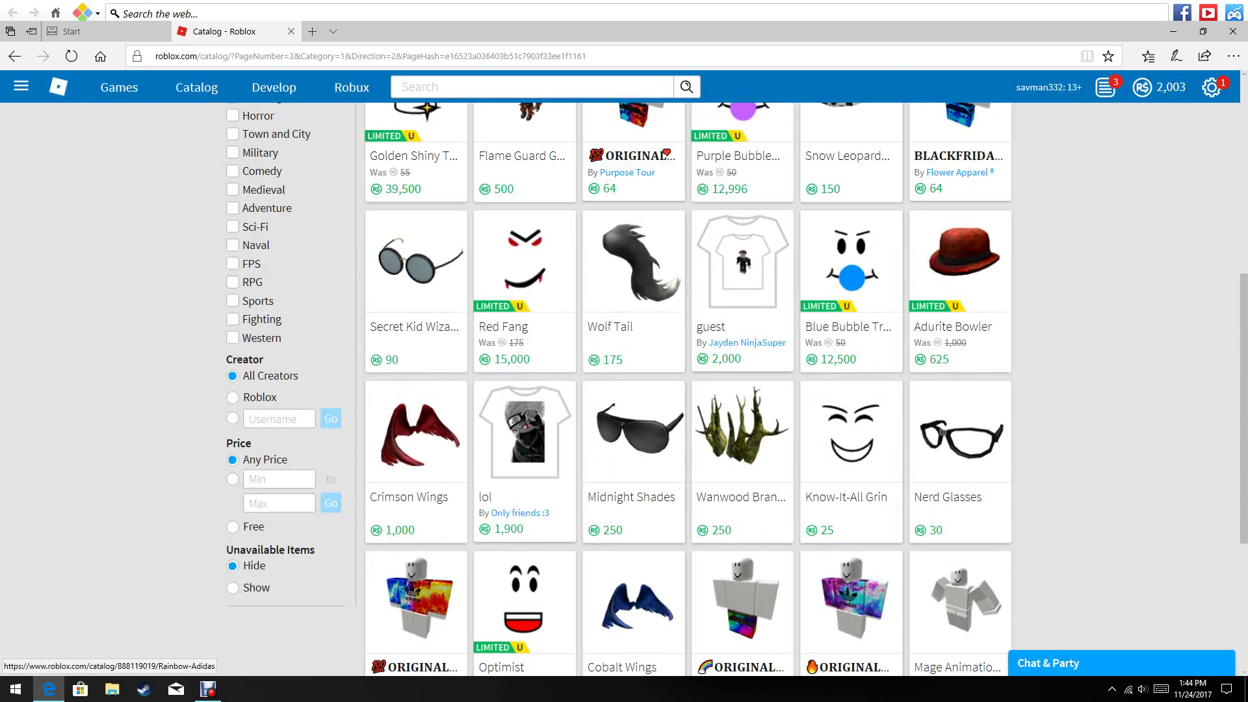
pyautogui.scroll(1, 634, 390)
pyautogui.scroll(2, 634, 390)
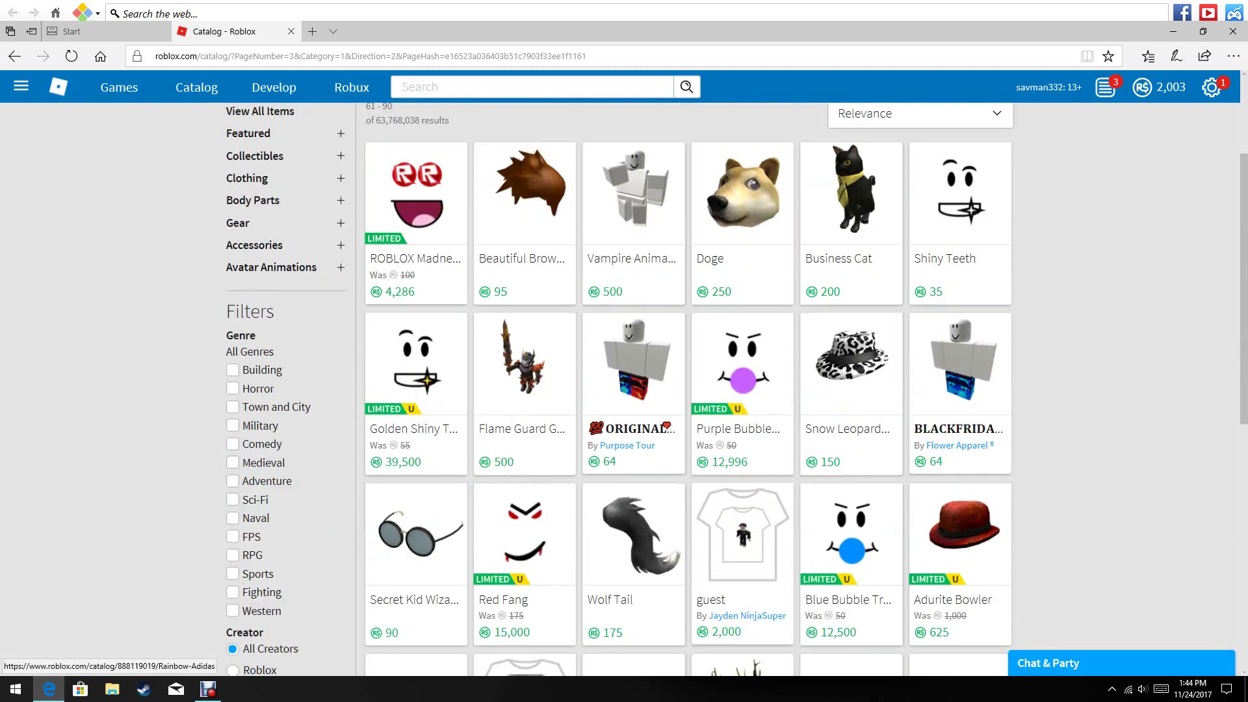
pyautogui.scroll(-2, 634, 391)
pyautogui.scroll(-2, 635, 390)
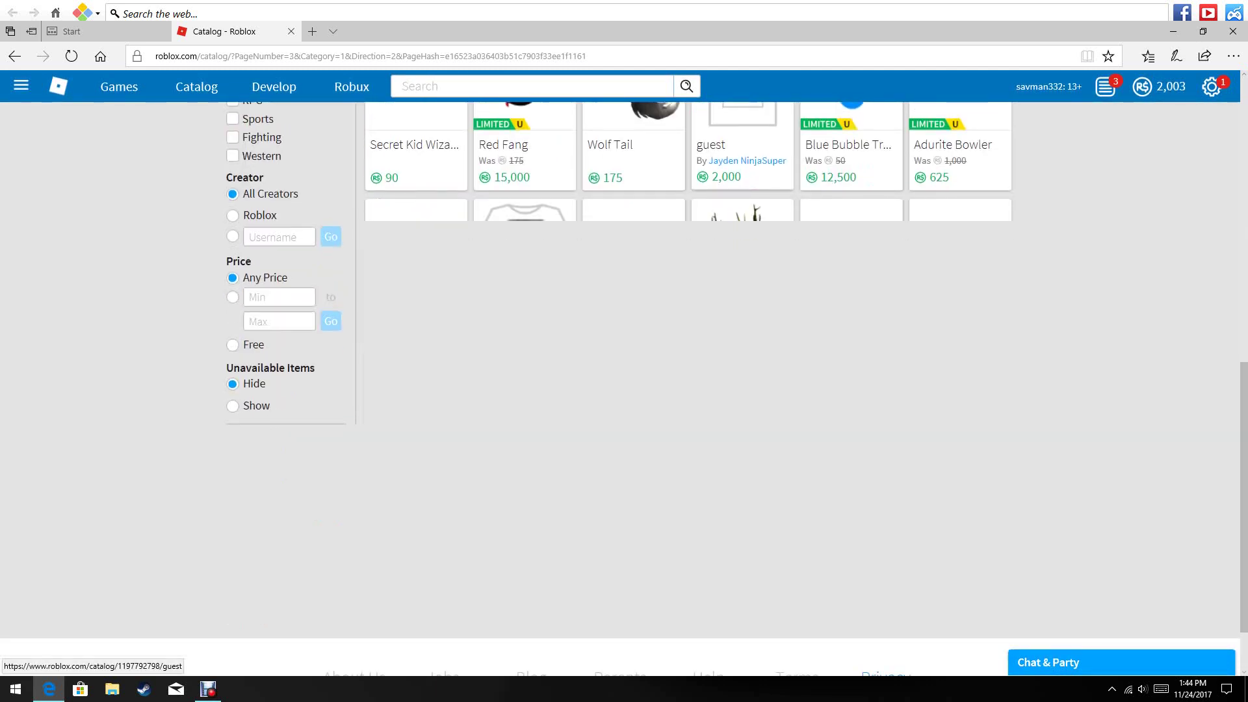
pyautogui.scroll(-1, 634, 390)
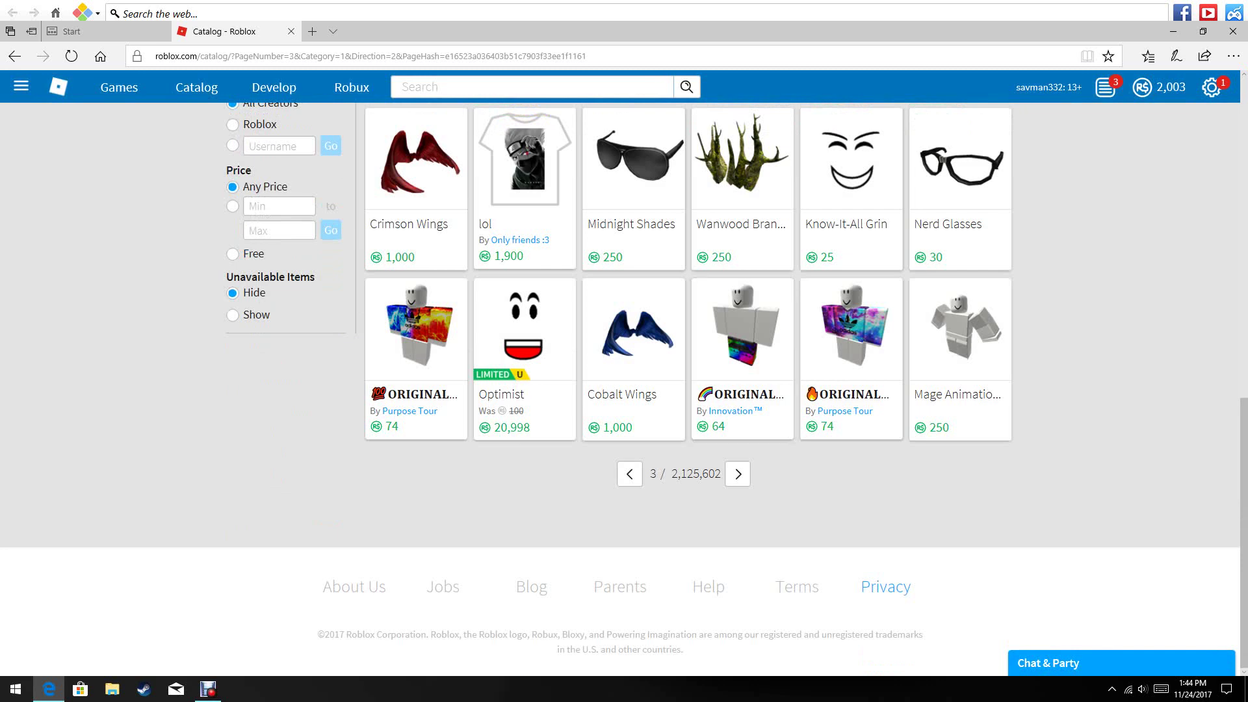
# - Advance the catalog to page 5 (items 121–150), then start back toward page 4
pyautogui.click(738, 473)
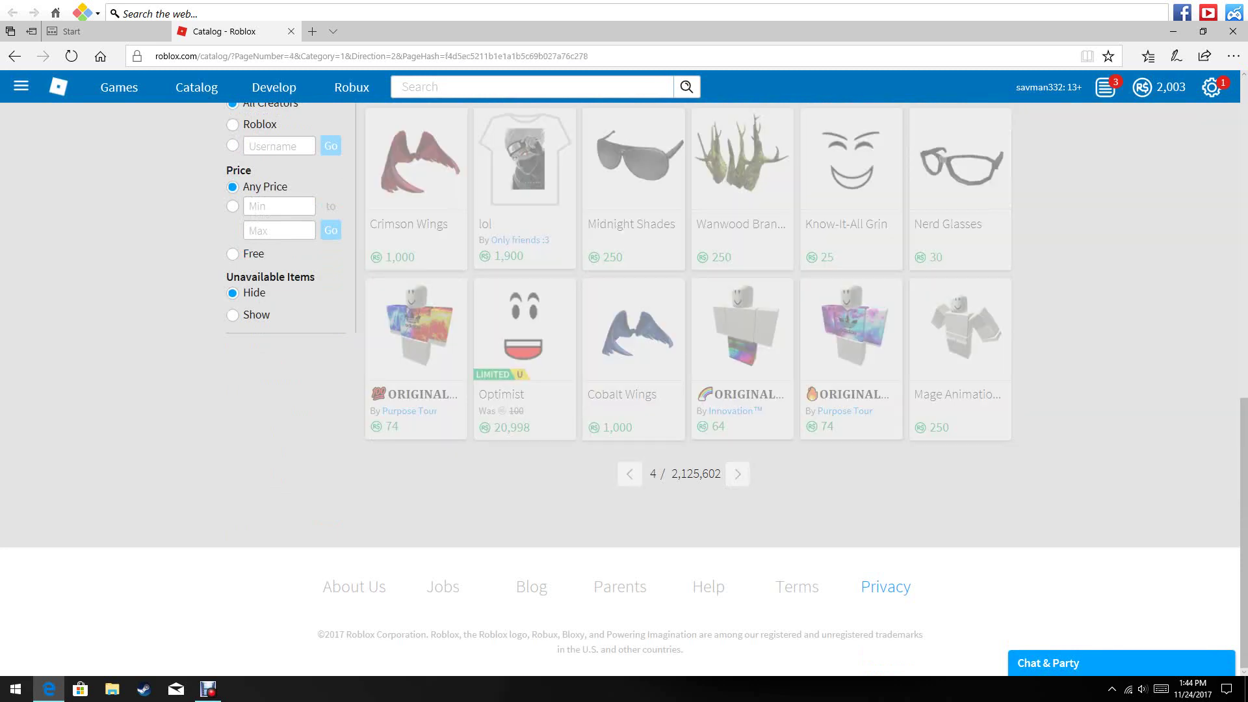
pyautogui.scroll(1, 624, 390)
pyautogui.scroll(1, 625, 391)
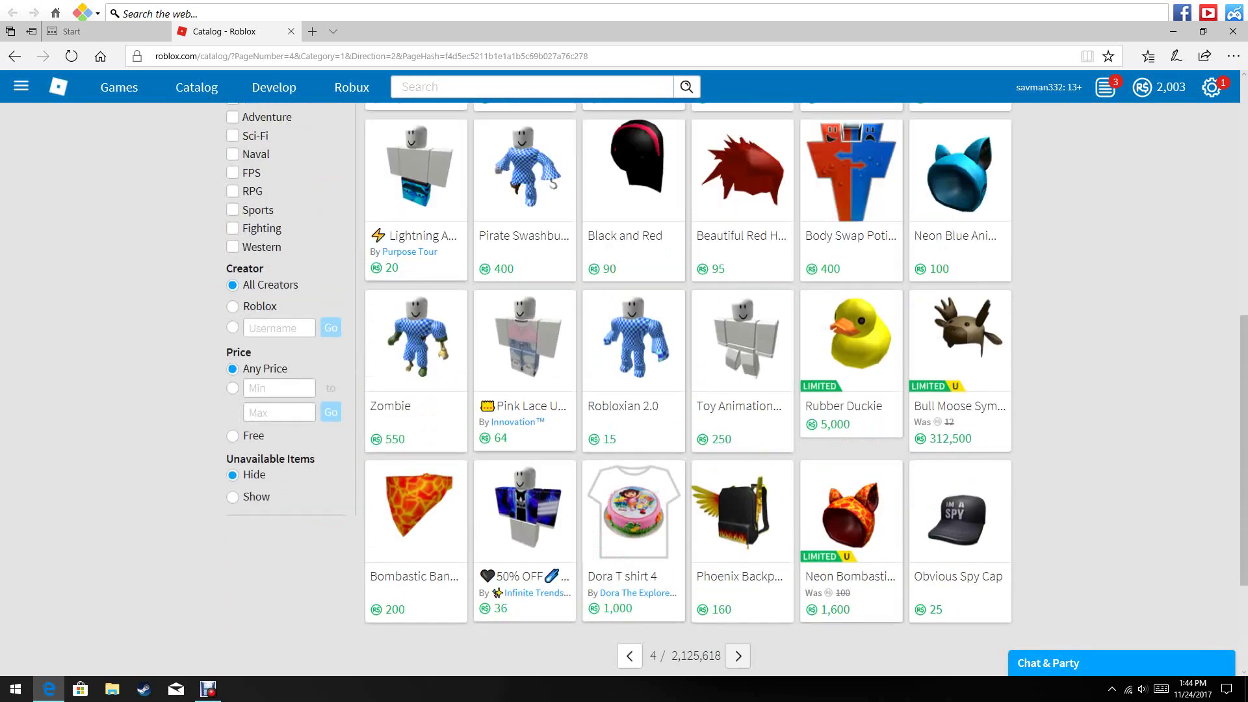
pyautogui.scroll(1, 851, 390)
pyautogui.scroll(1, 852, 390)
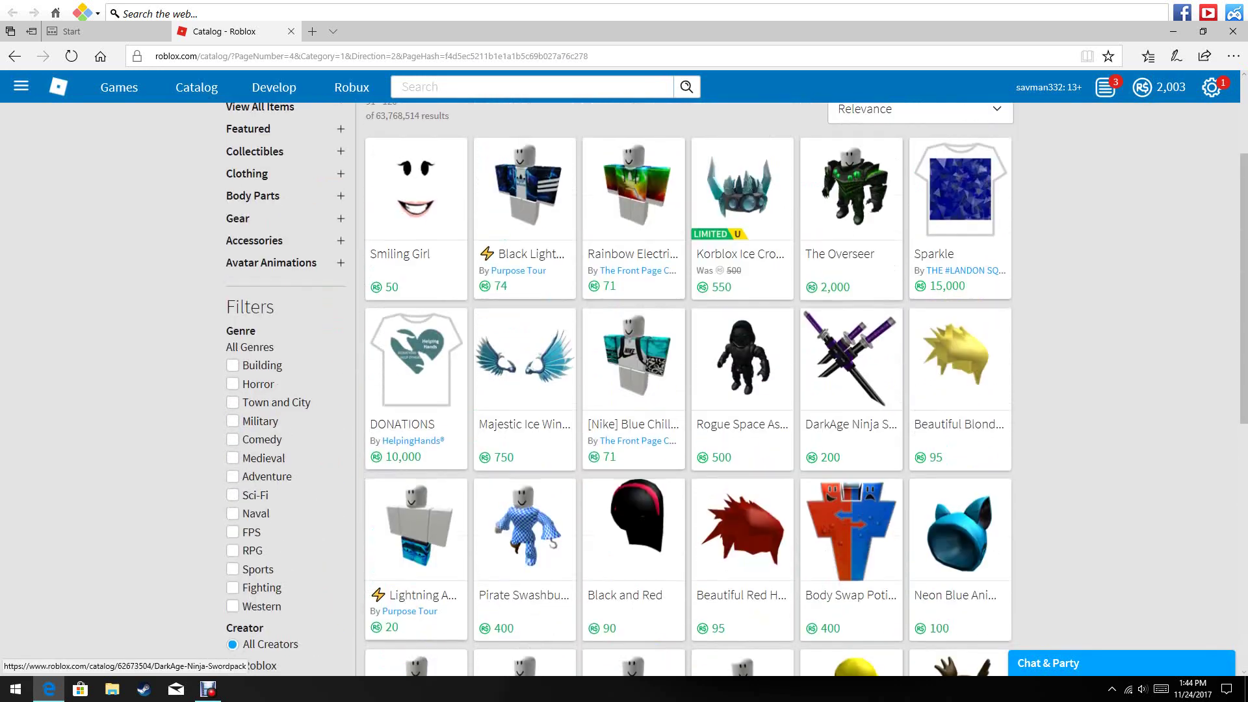
pyautogui.scroll(-1, 851, 390)
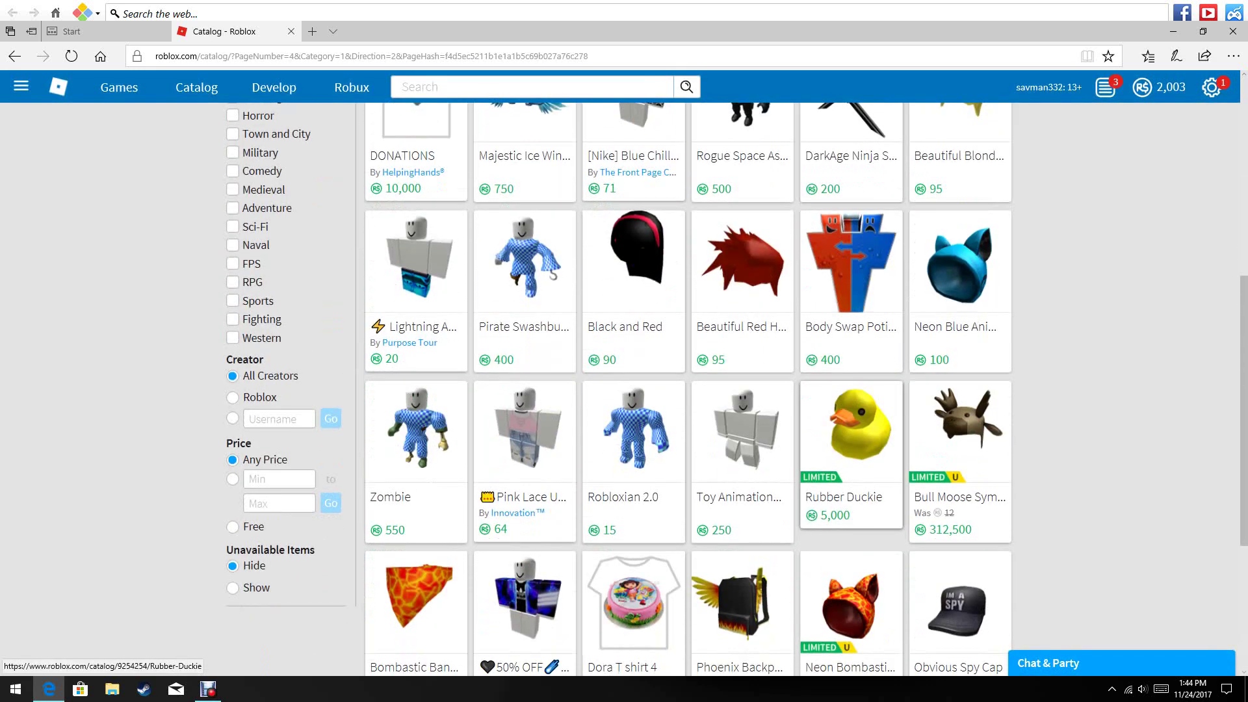
pyautogui.scroll(-1, 852, 390)
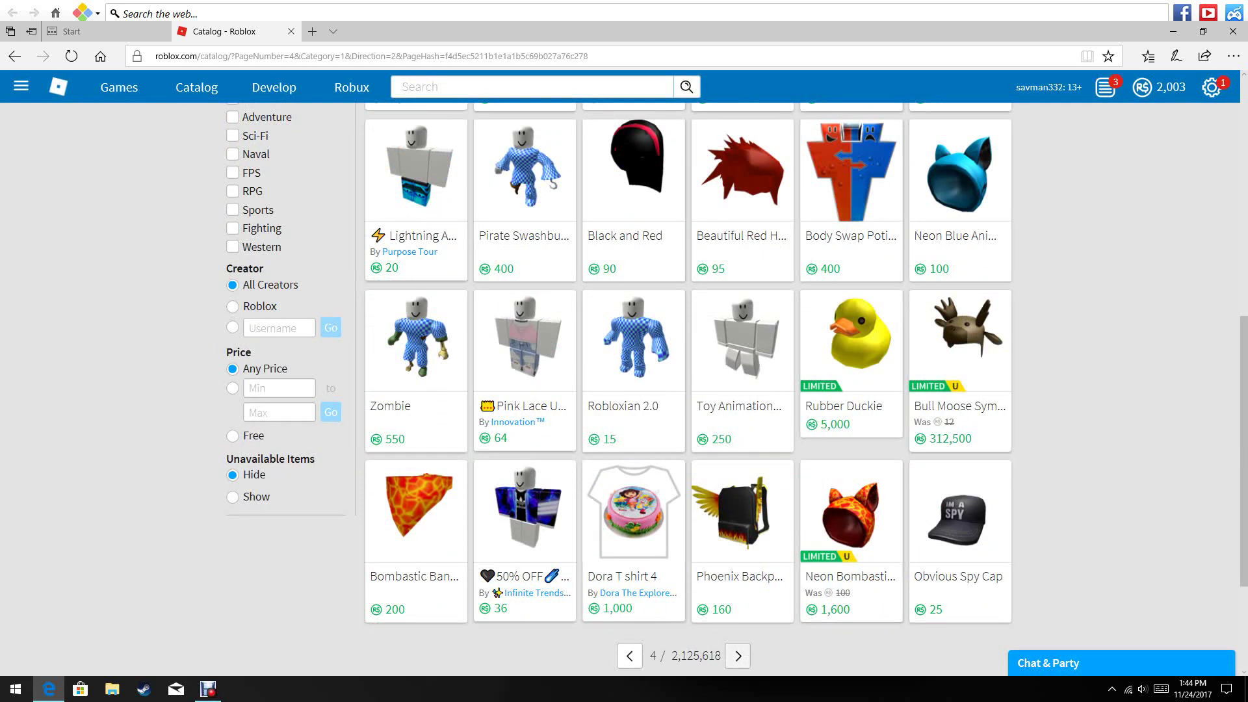
pyautogui.click(739, 656)
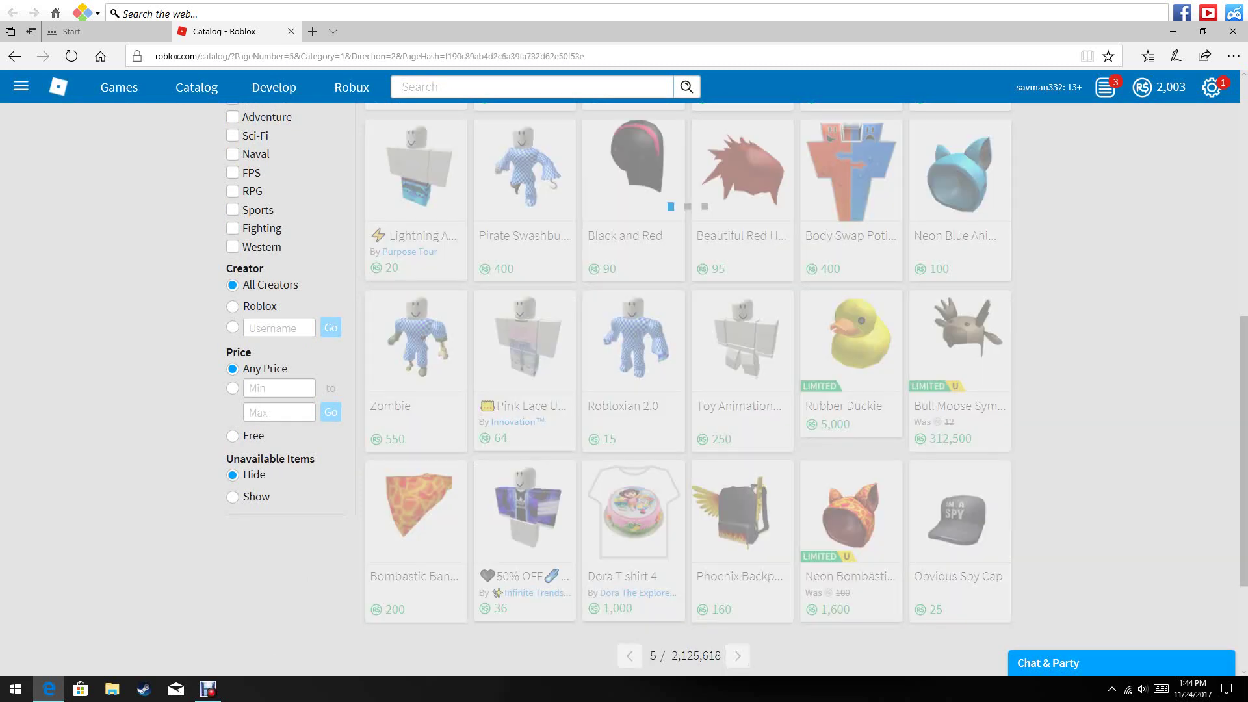
pyautogui.scroll(1, 737, 656)
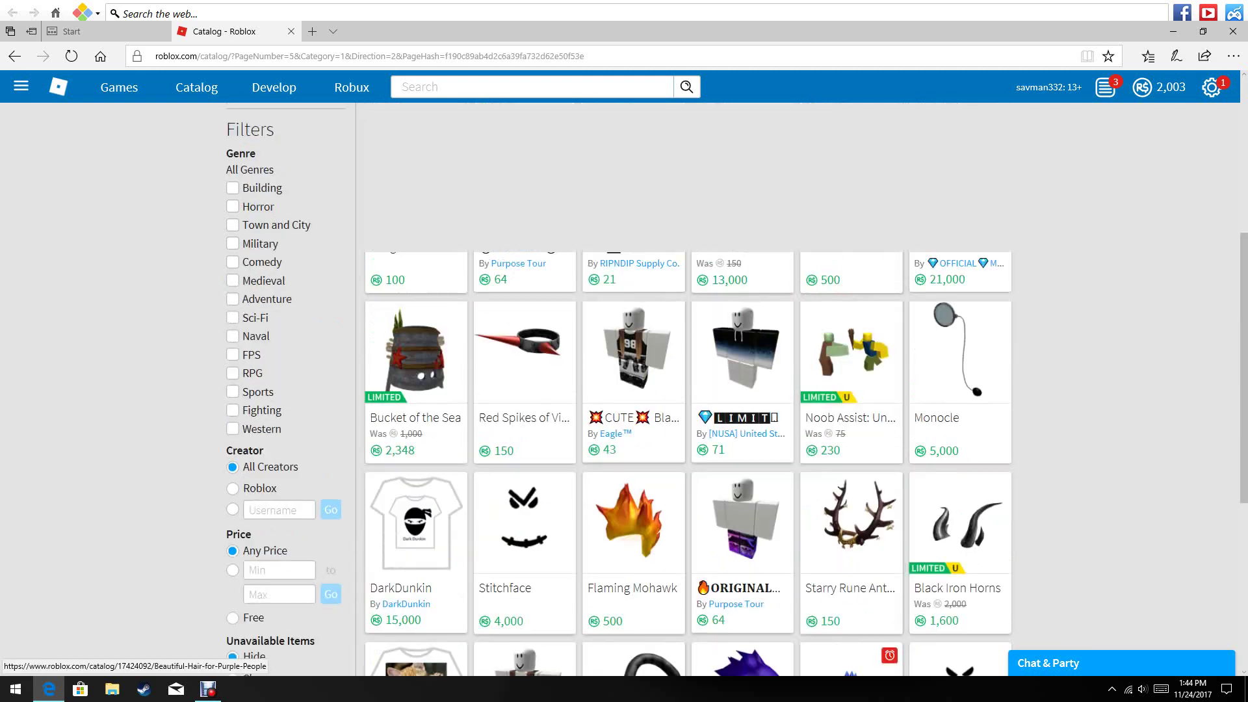
pyautogui.scroll(-2, 852, 624)
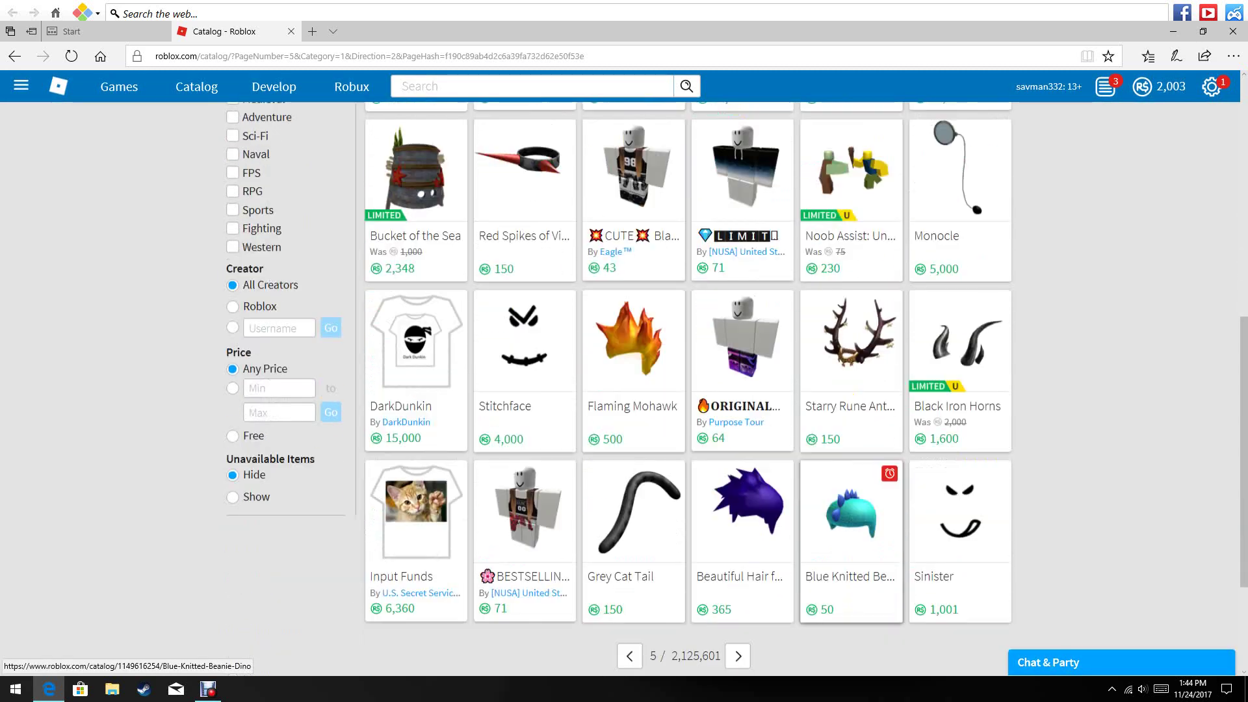
pyautogui.scroll(1, 852, 625)
pyautogui.scroll(1, 851, 624)
pyautogui.scroll(1, 852, 624)
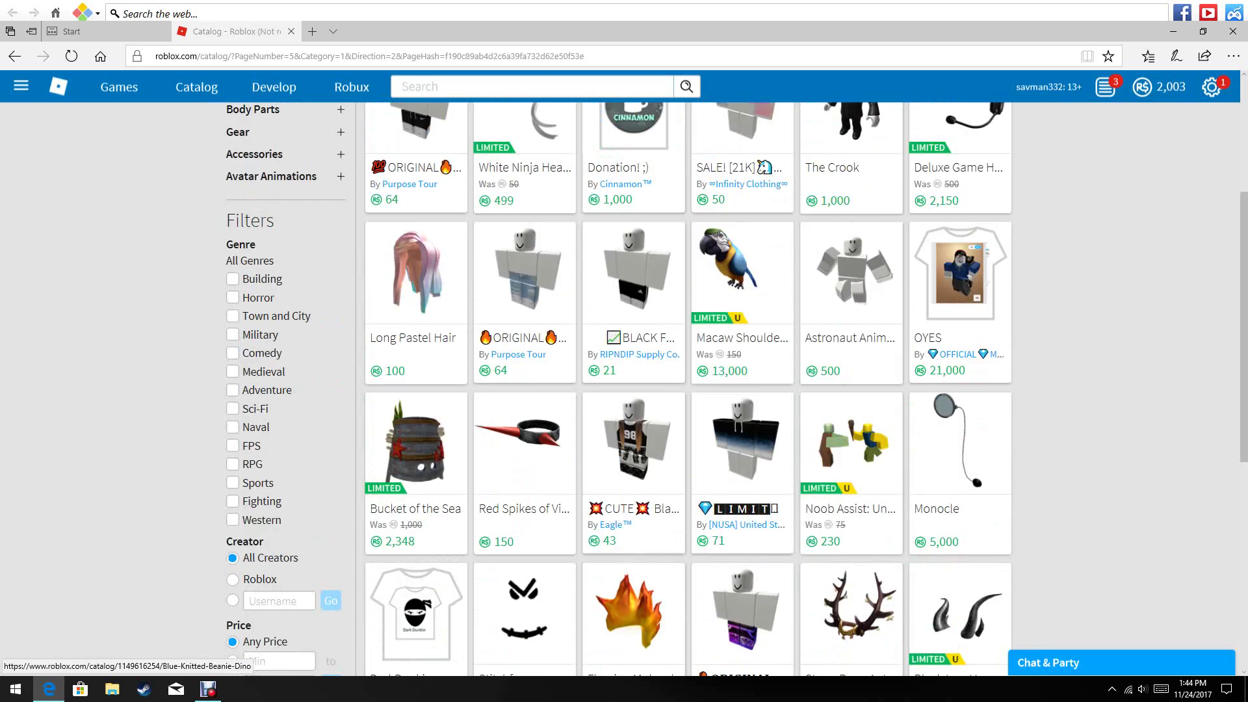
pyautogui.scroll(1, 738, 412)
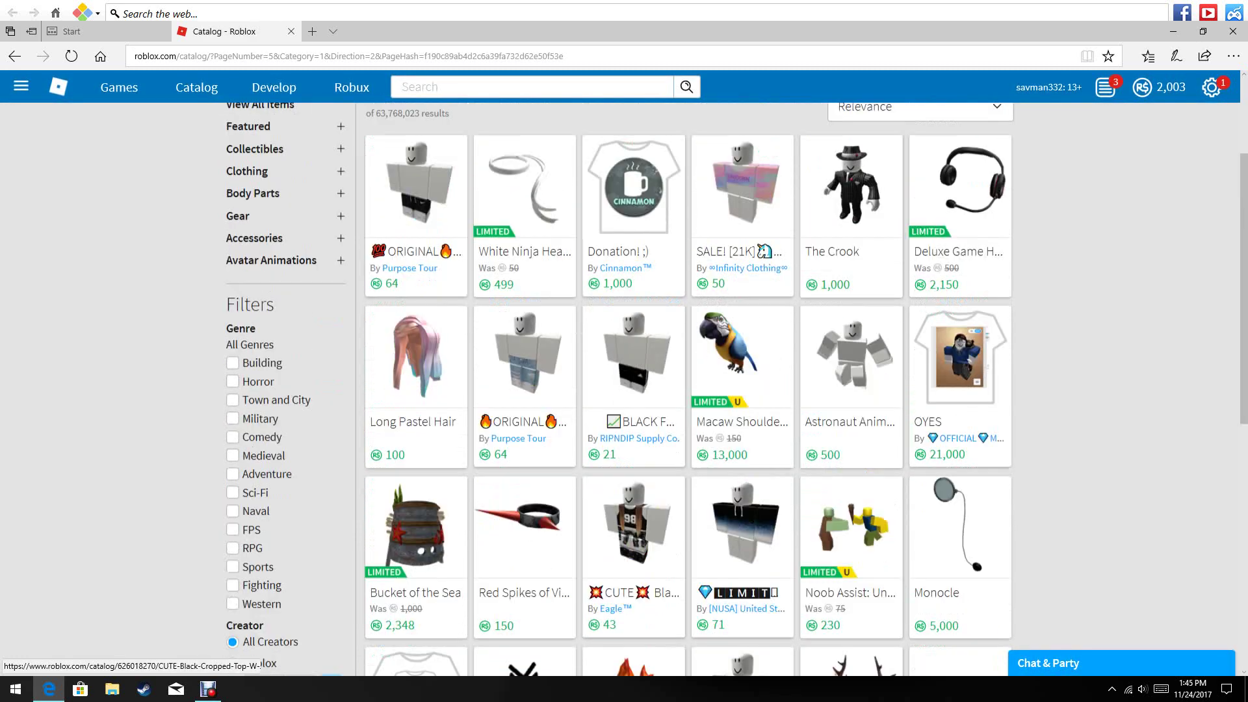
pyautogui.scroll(2, 634, 546)
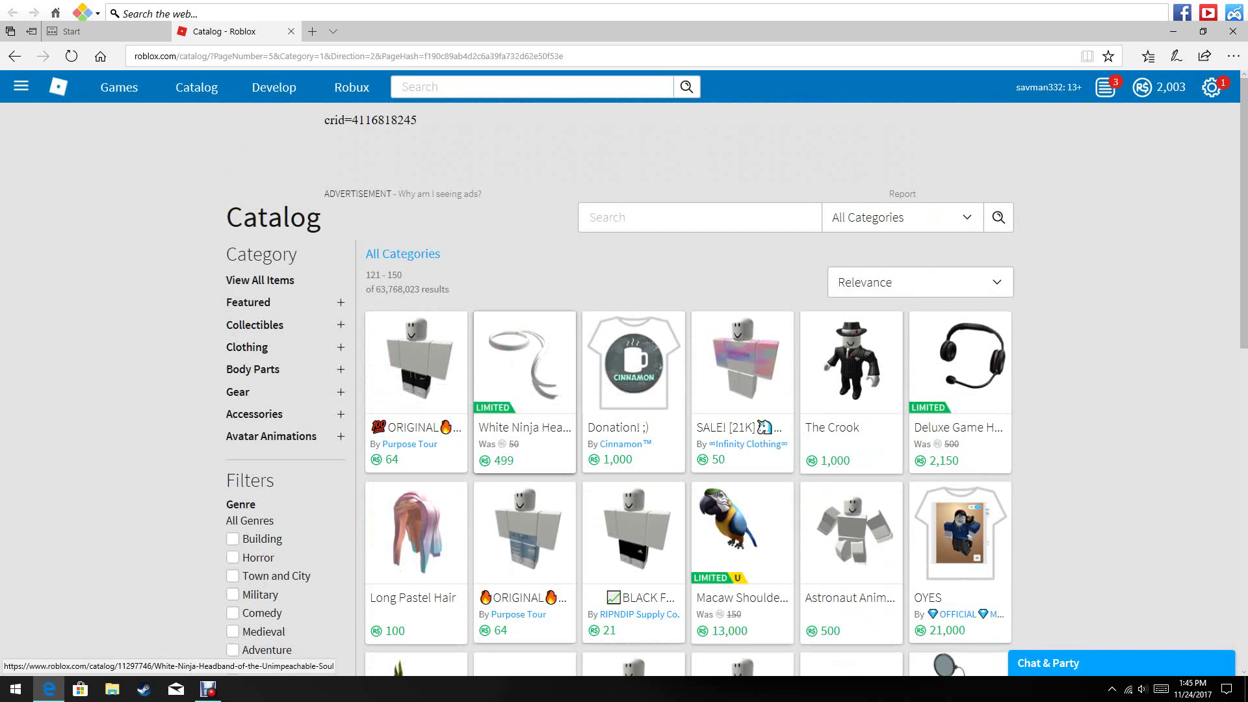
pyautogui.scroll(-6, 525, 381)
pyautogui.scroll(-2, 629, 474)
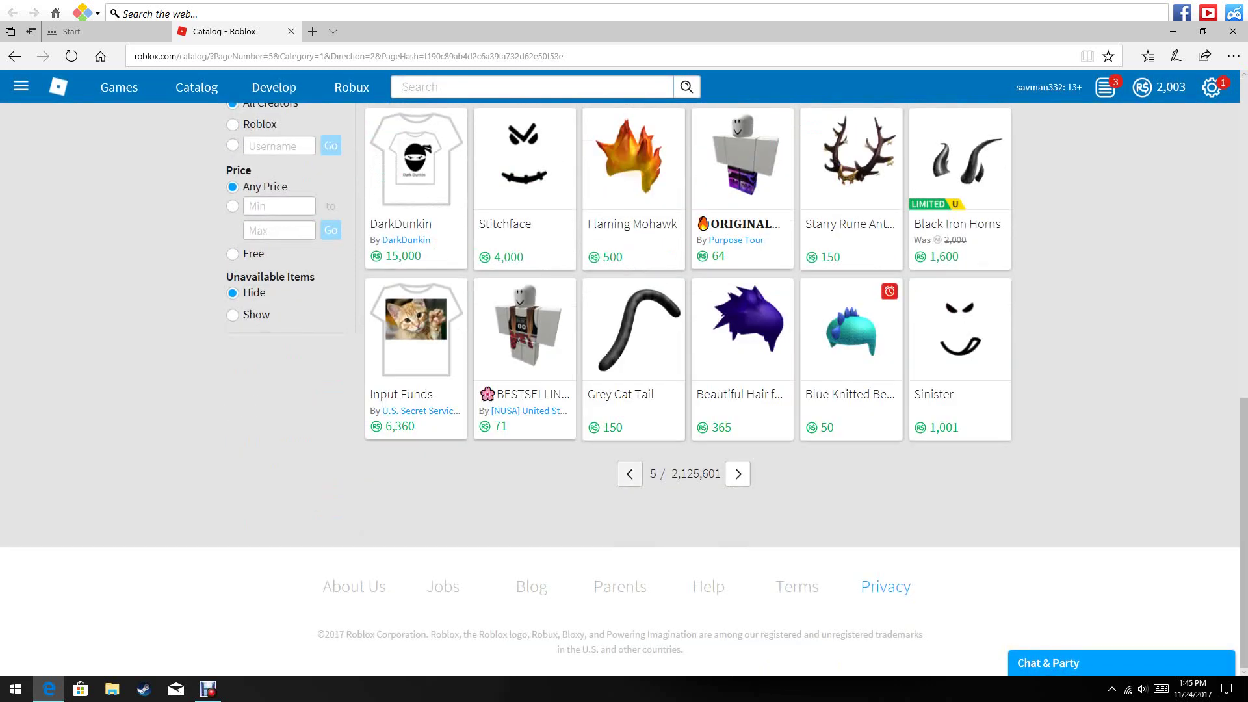
# - Step back to catalog page 1 and open the Red Goof face's item page, offered for 100 Robux
pyautogui.click(630, 474)
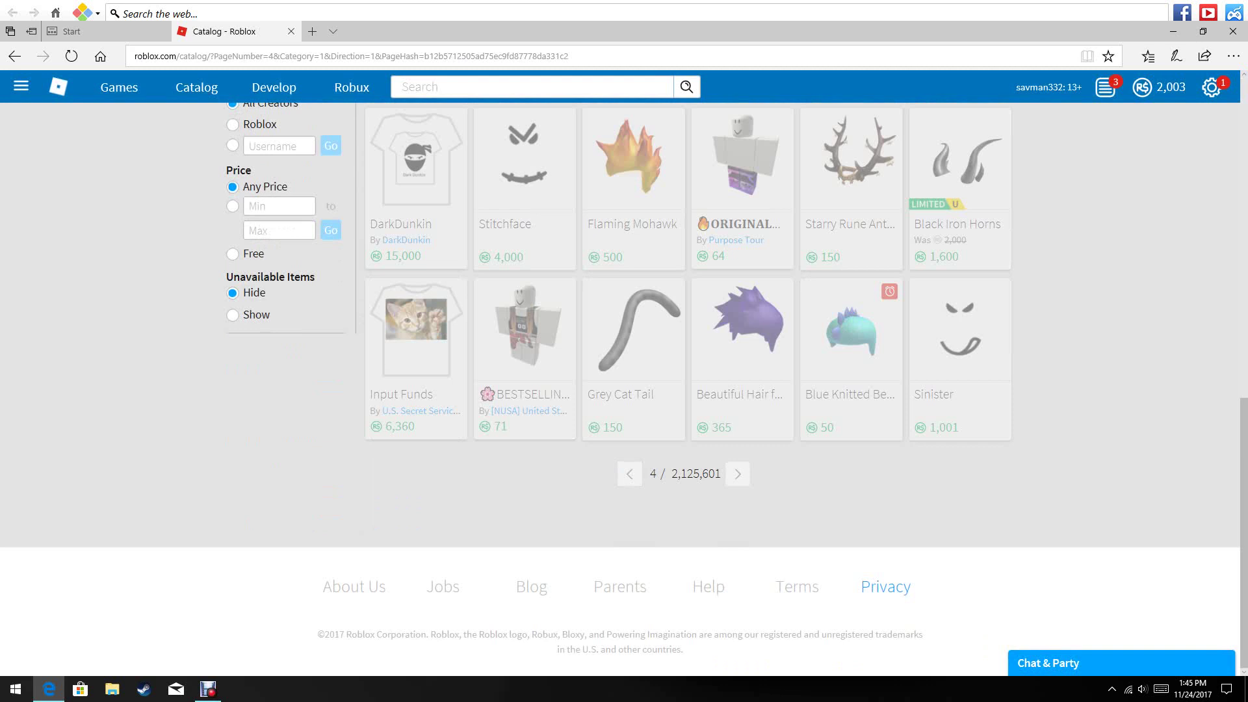
pyautogui.click(629, 473)
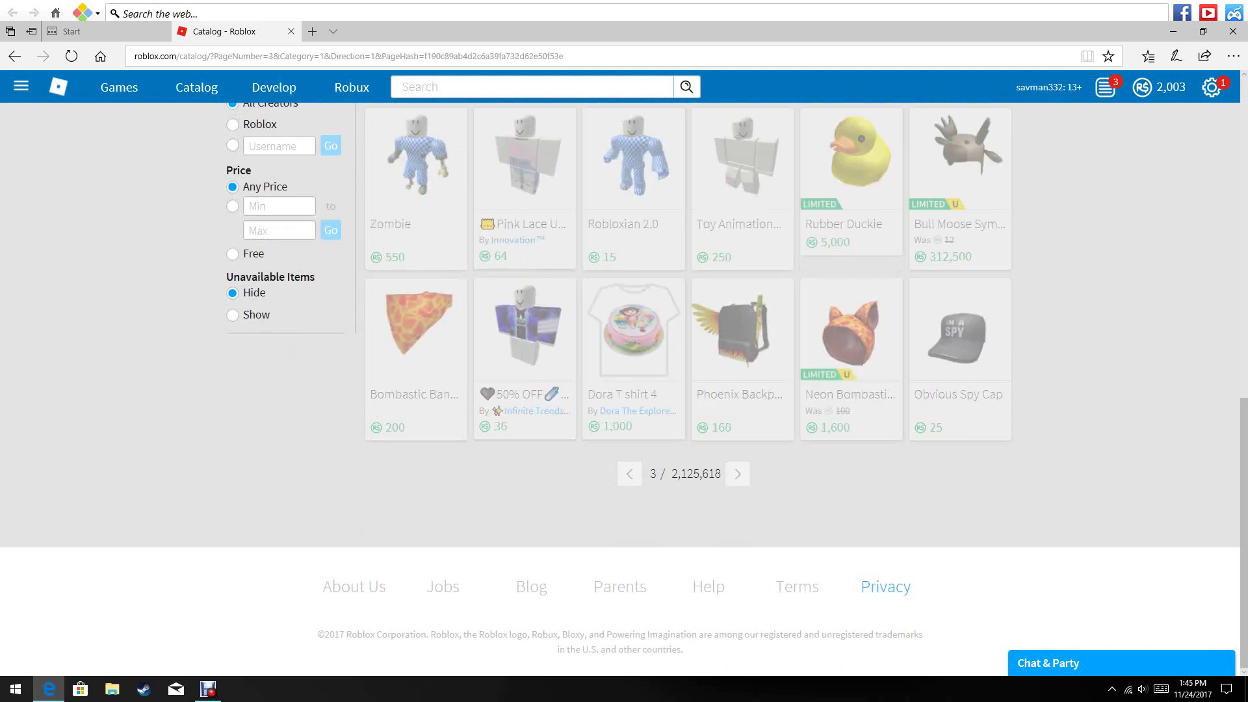
pyautogui.click(629, 474)
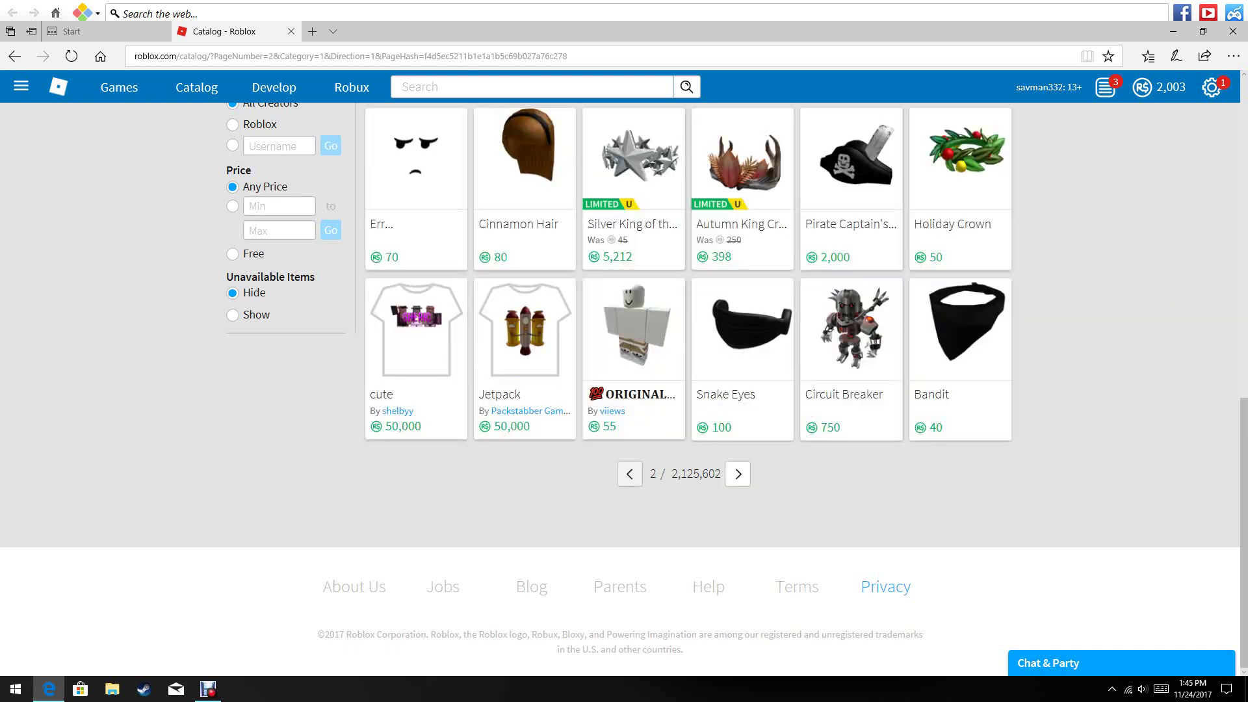
pyautogui.scroll(2, 625, 390)
pyautogui.scroll(2, 624, 391)
pyautogui.scroll(4, 624, 390)
pyautogui.scroll(-5, 624, 390)
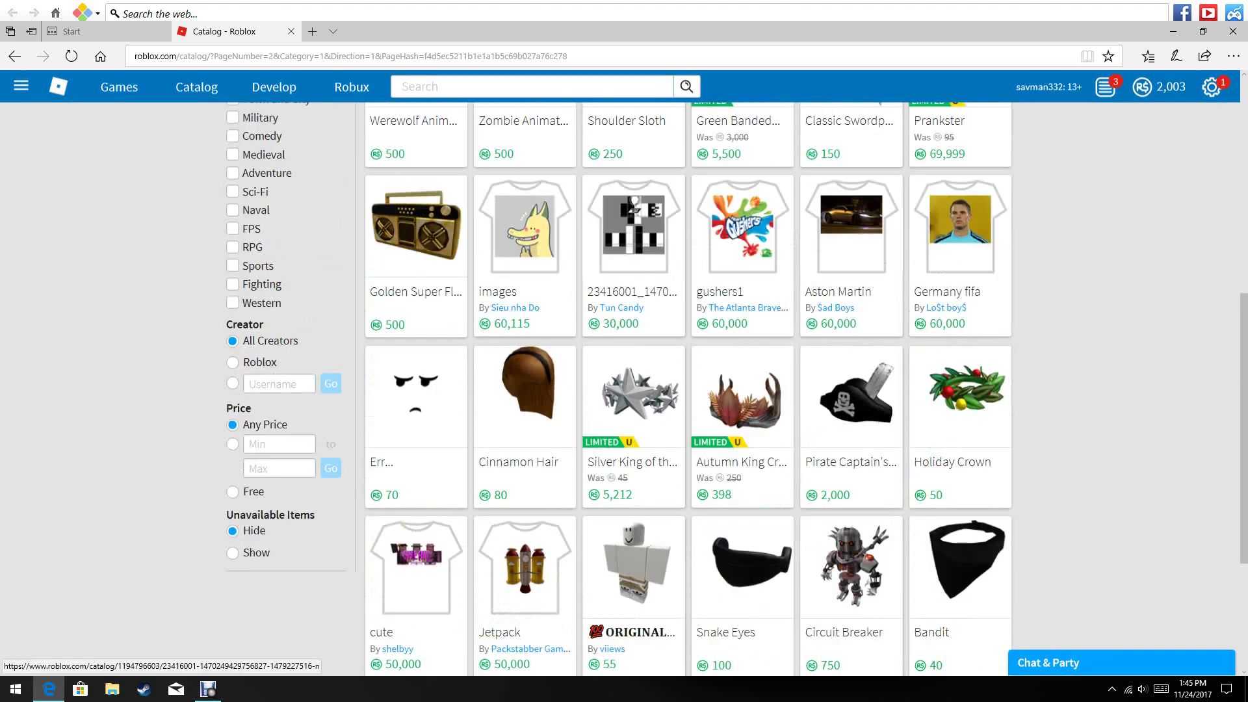
pyautogui.click(629, 656)
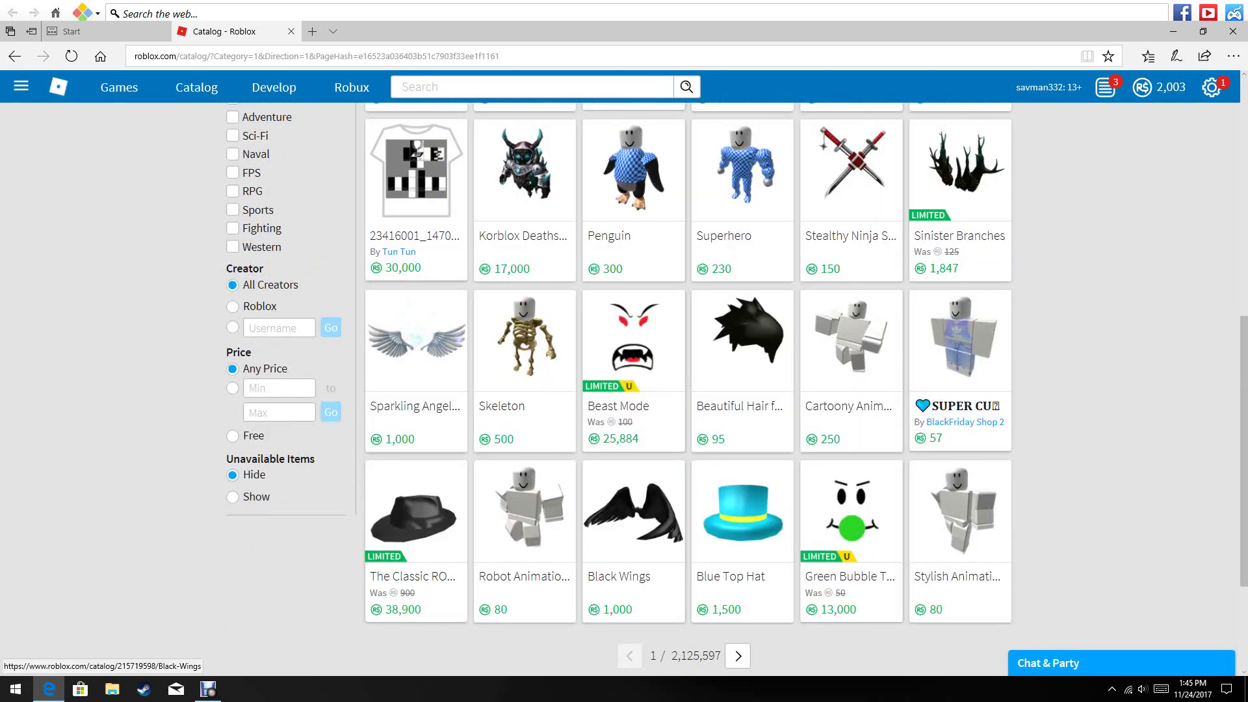
pyautogui.scroll(3, 634, 292)
pyautogui.scroll(2, 634, 292)
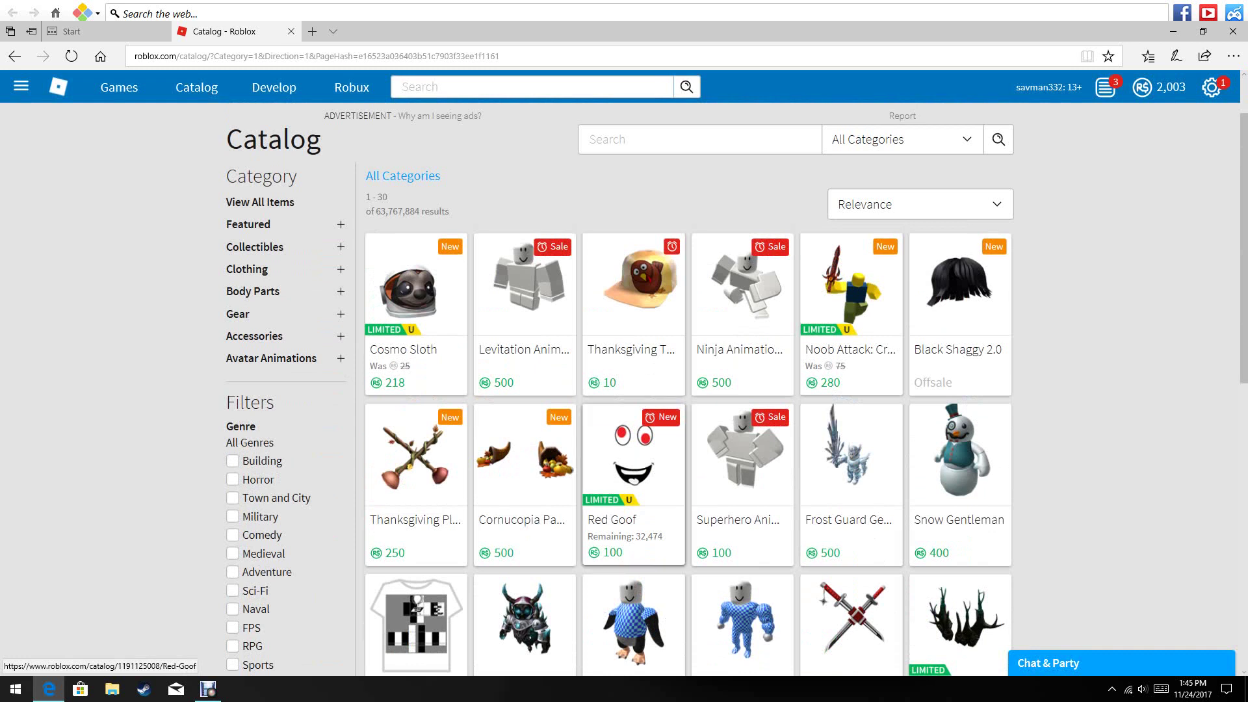
pyautogui.click(634, 459)
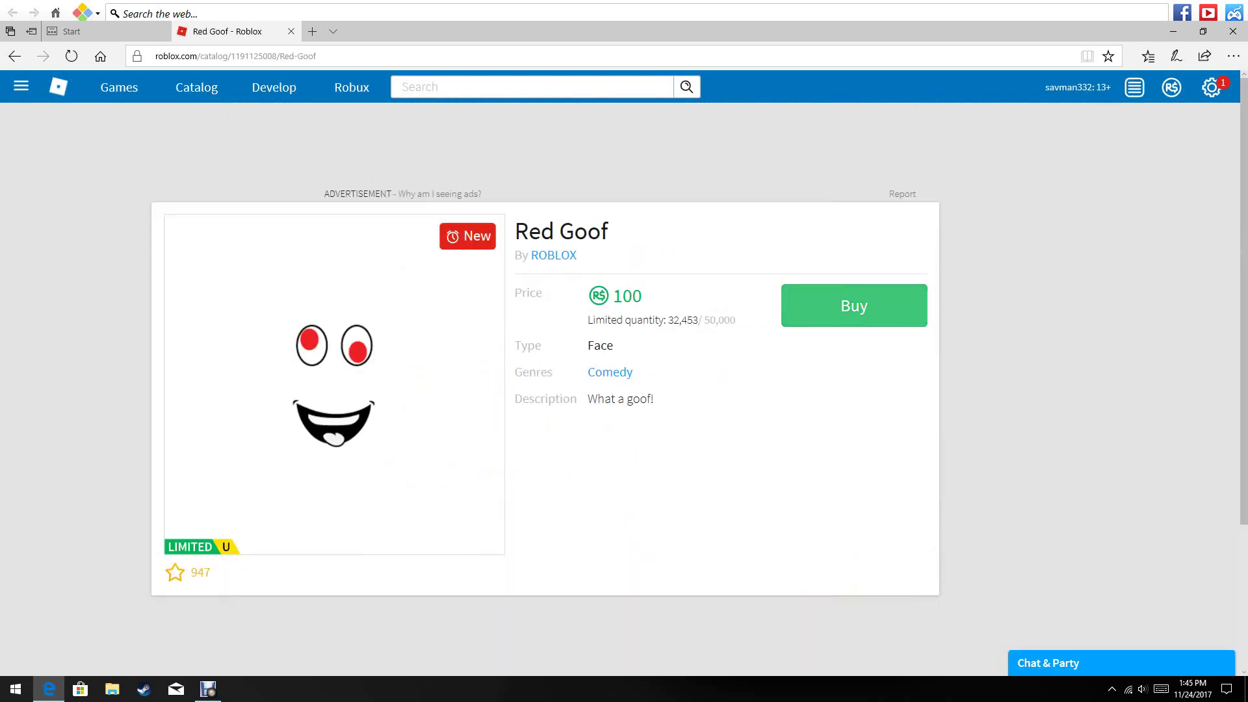
# - Buy the Red Goof face for 100 Robux, leaving a balance of 1,903 Robux
pyautogui.click(854, 305)
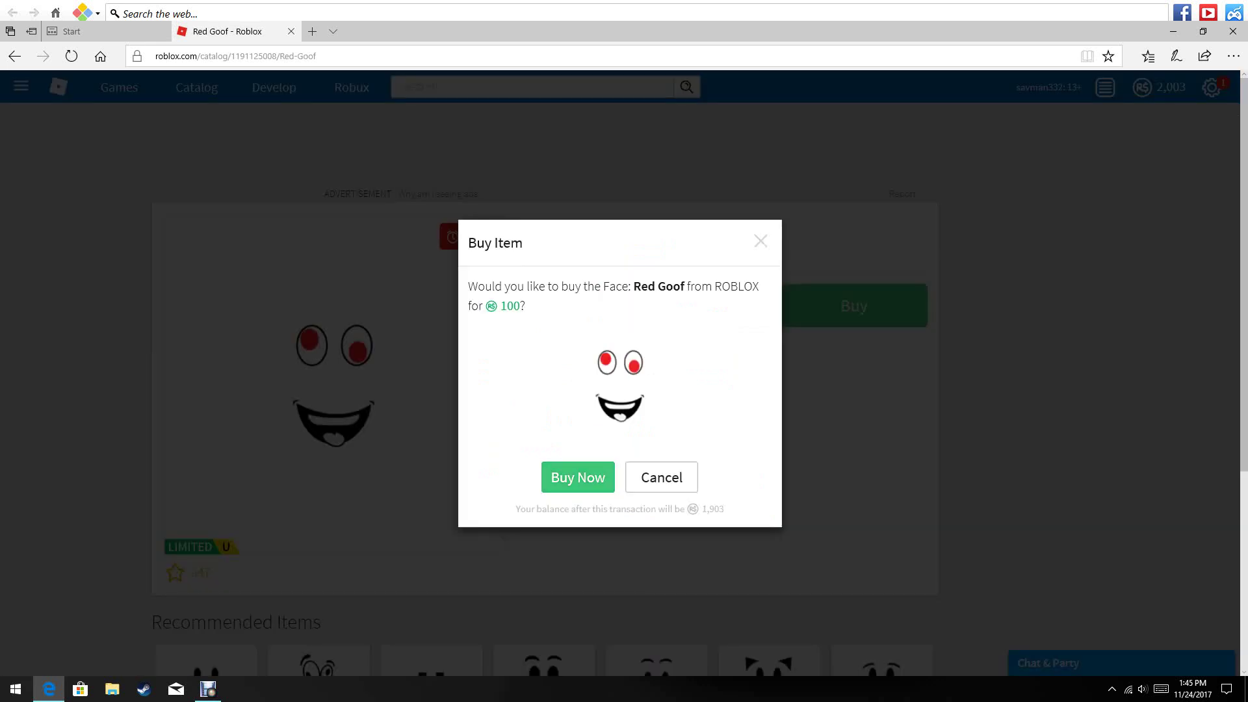
pyautogui.press('Escape')
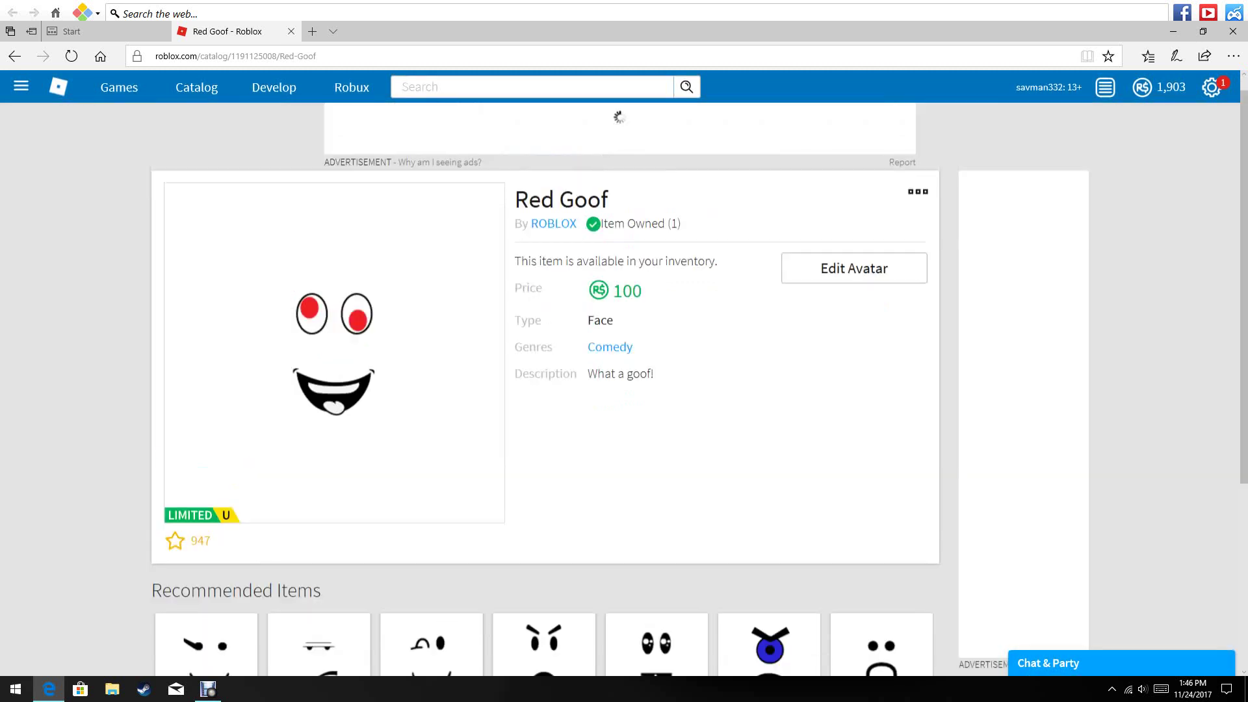
pyautogui.click(208, 689)
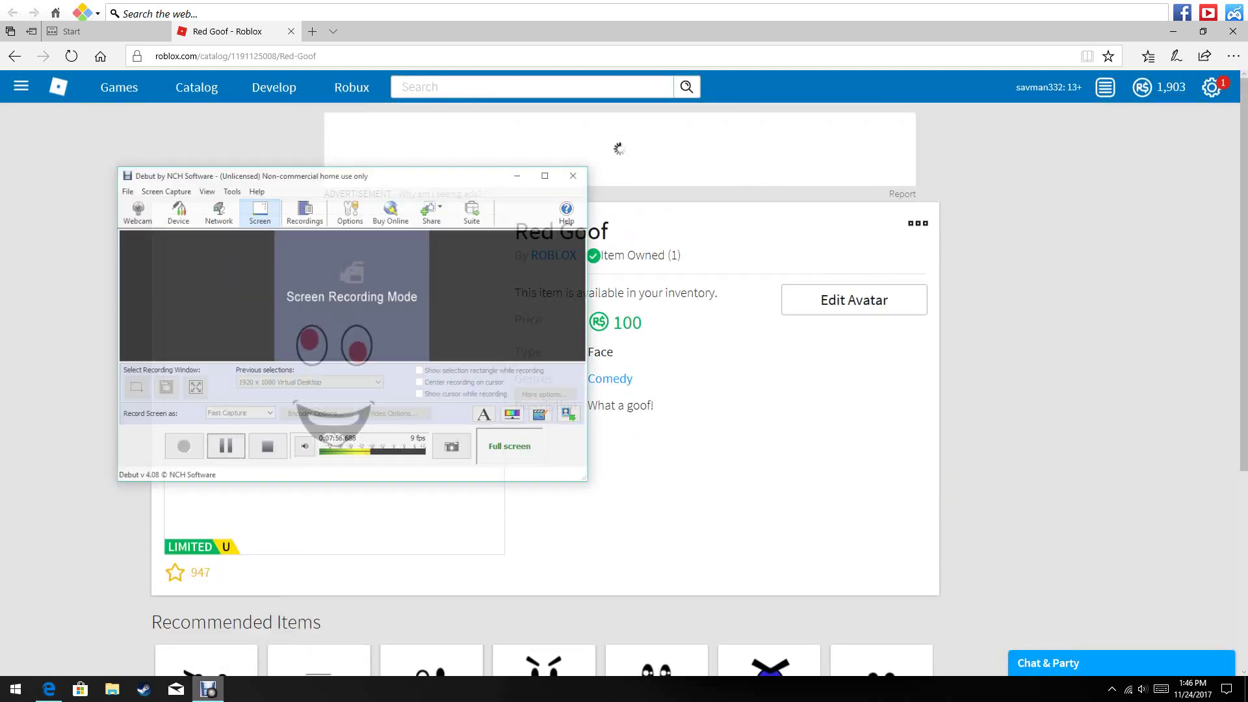